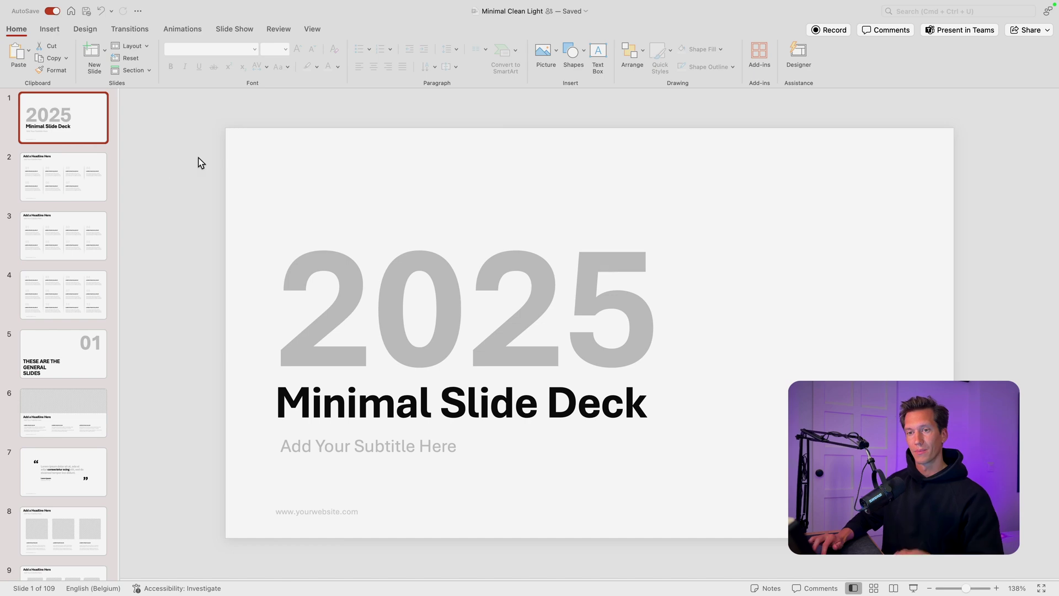
# - Browse the deck in Slide Sorter and open slide 27, with the picture placeholder and three checkmarks
pyautogui.scroll(-3, 74, 193)
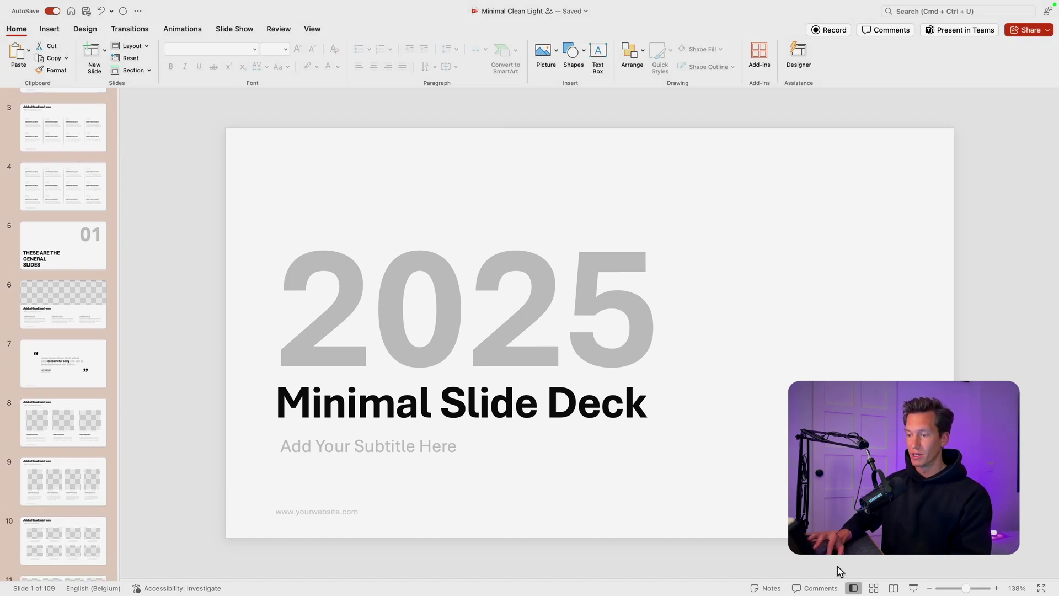
pyautogui.click(874, 588)
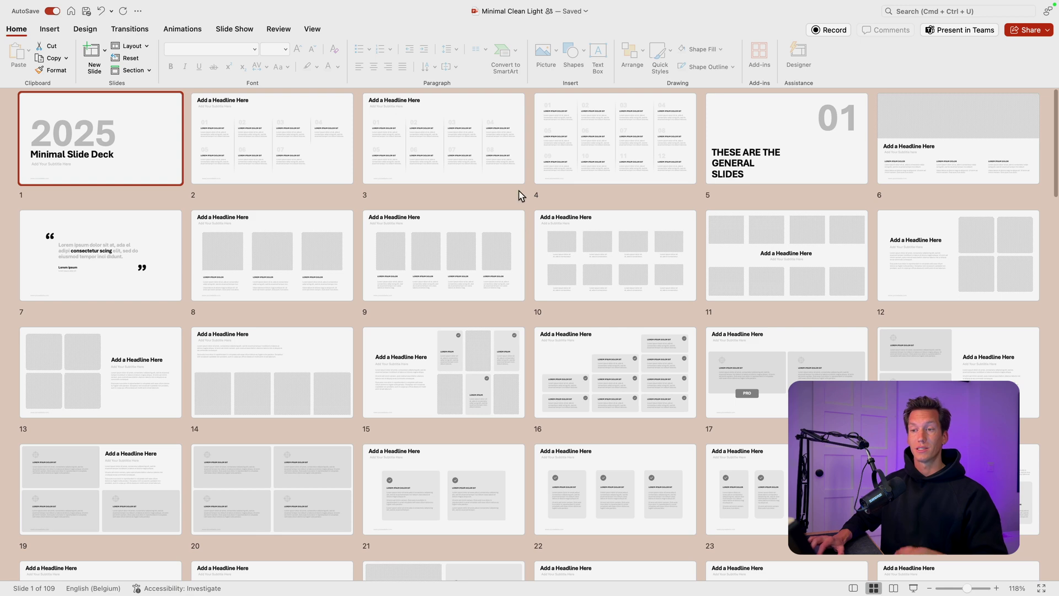
pyautogui.scroll(-5, 519, 194)
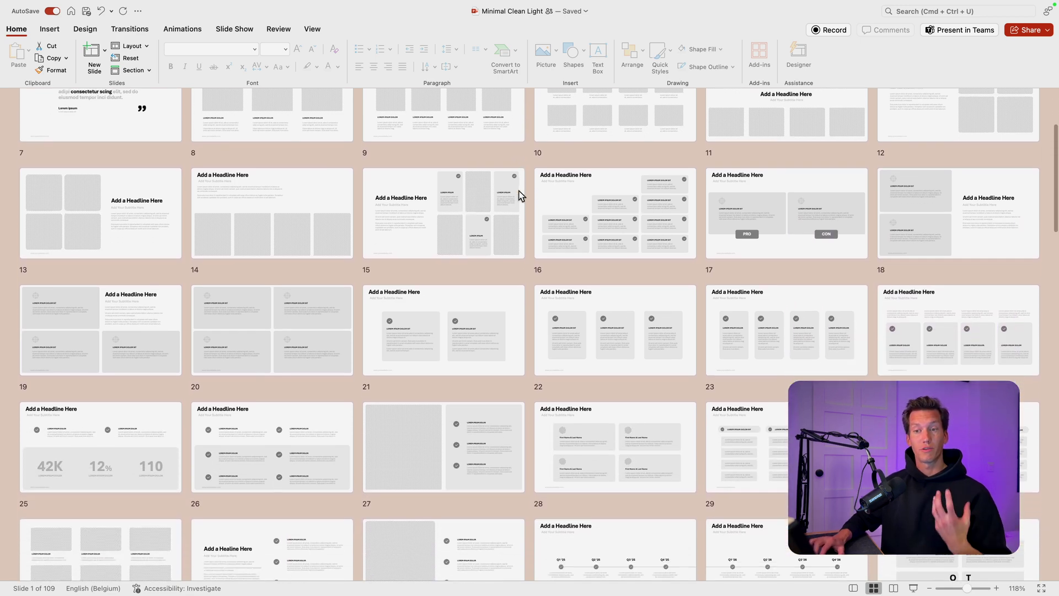
pyautogui.scroll(-6, 519, 194)
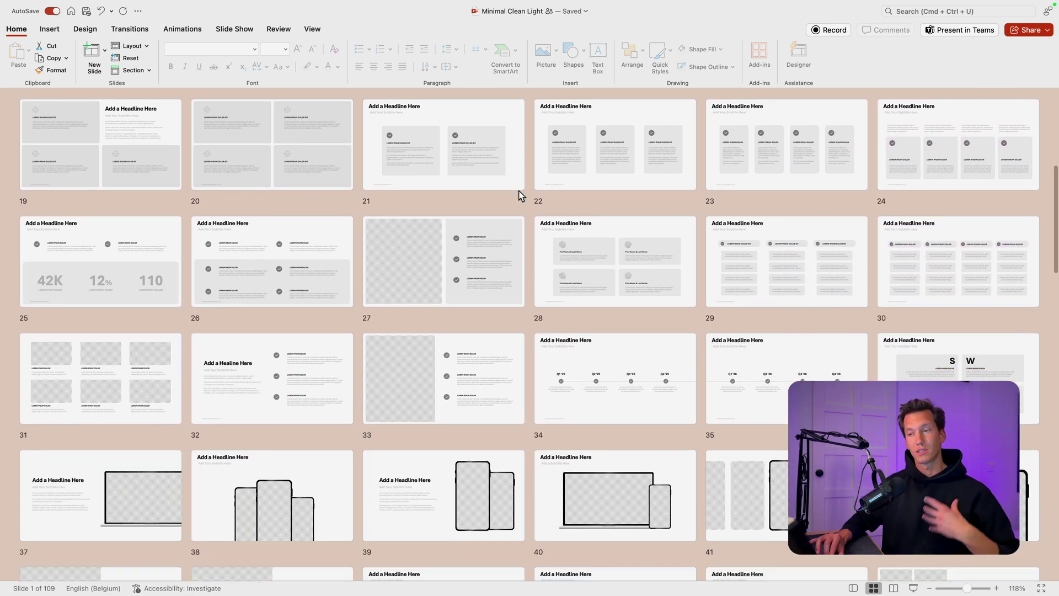
pyautogui.scroll(-8, 518, 194)
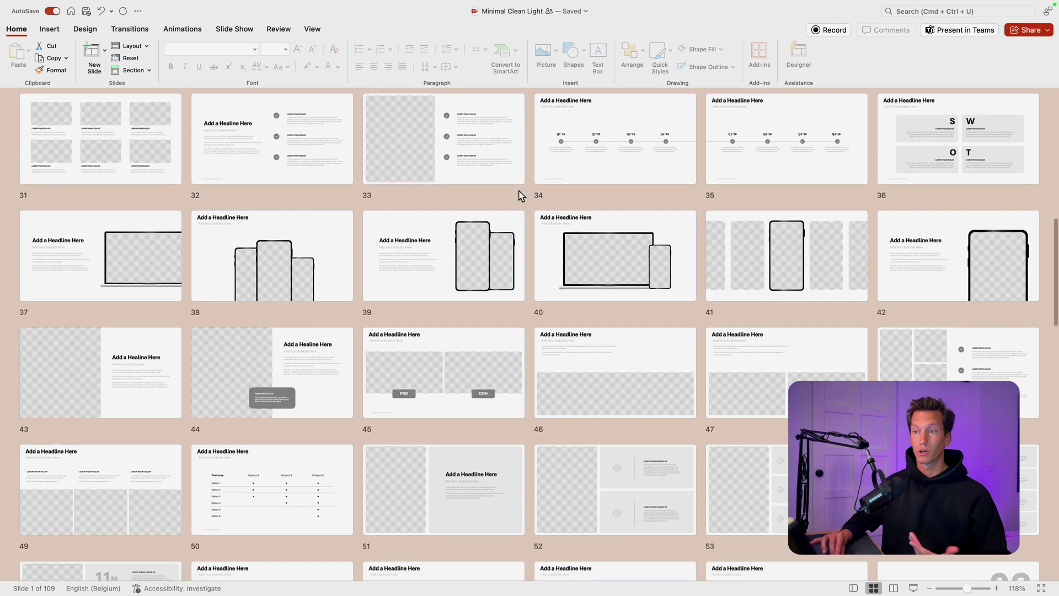
pyautogui.scroll(-1, 519, 194)
pyautogui.scroll(-6, 549, 355)
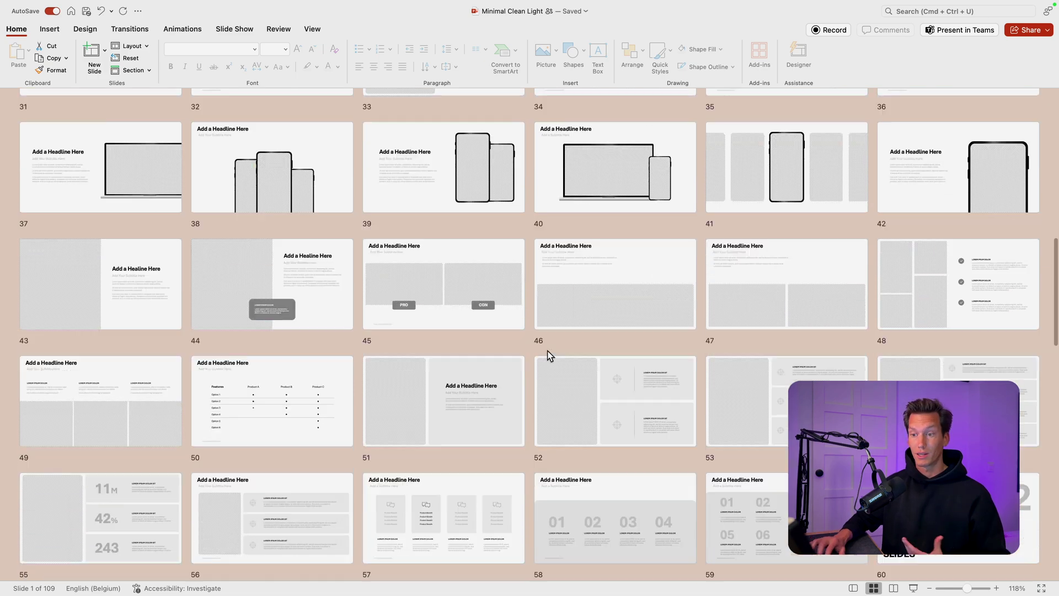
pyautogui.scroll(-12, 548, 355)
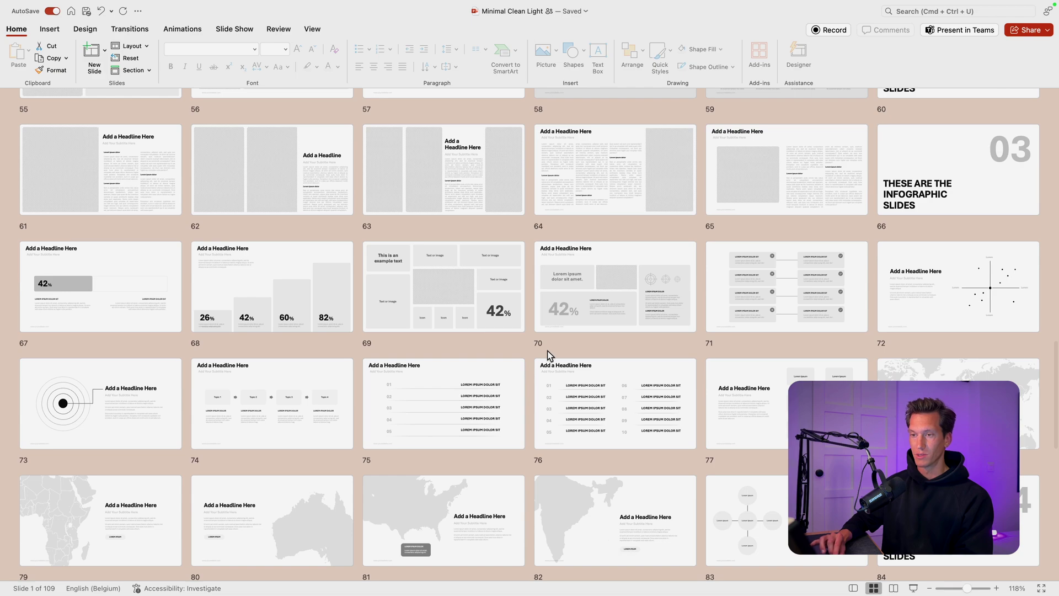
pyautogui.scroll(20, 549, 354)
pyautogui.scroll(9, 549, 355)
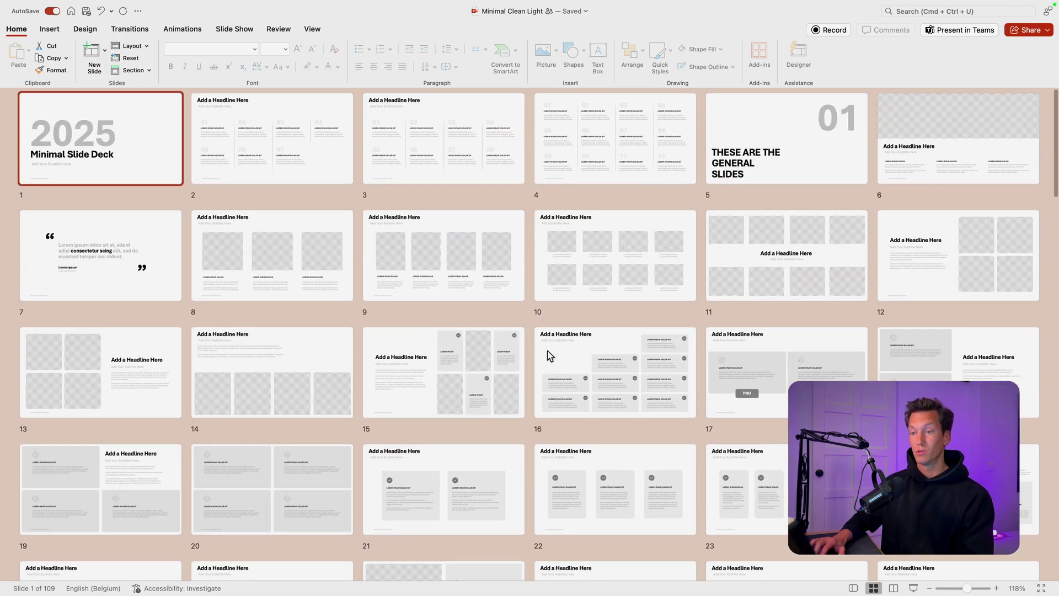
pyautogui.scroll(-5, 549, 355)
pyautogui.scroll(-3, 549, 355)
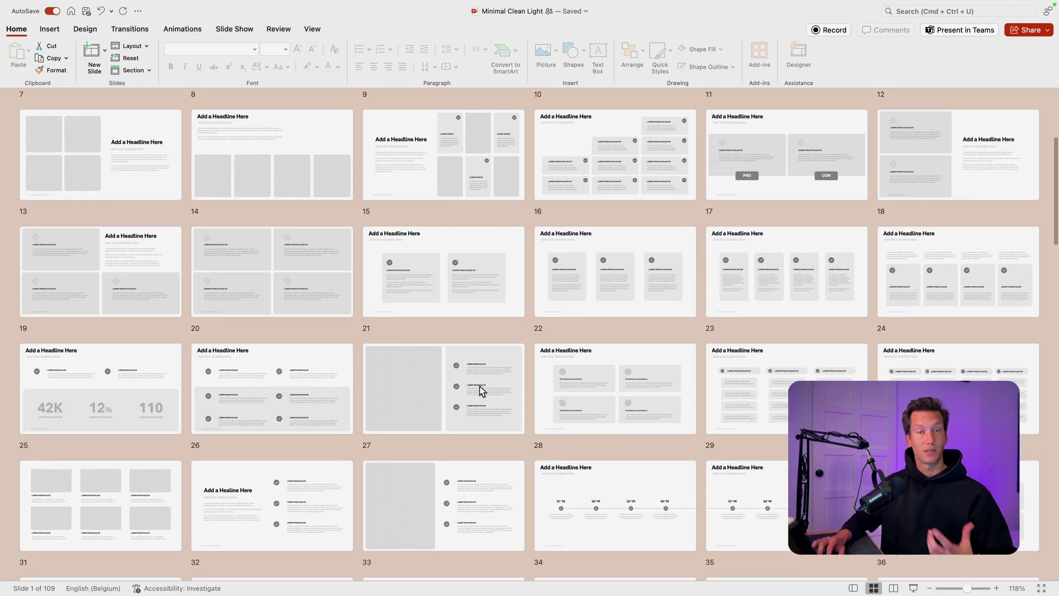
pyautogui.doubleClick(441, 390)
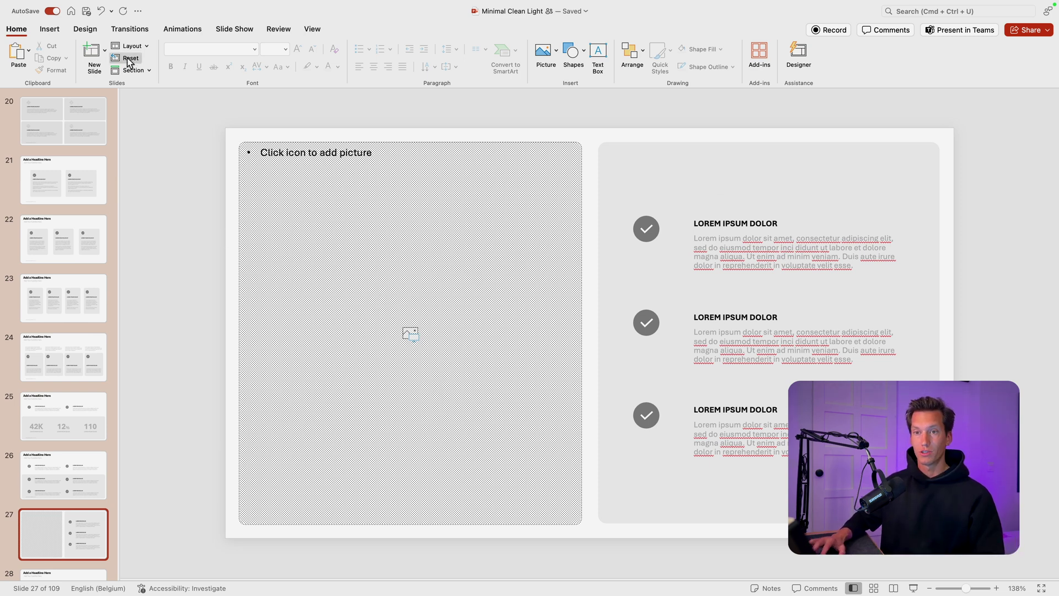
# - Fill slide 27's picture placeholder with a stock aerial city photo found by searching 'building green'
pyautogui.click(54, 30)
pyautogui.click(225, 55)
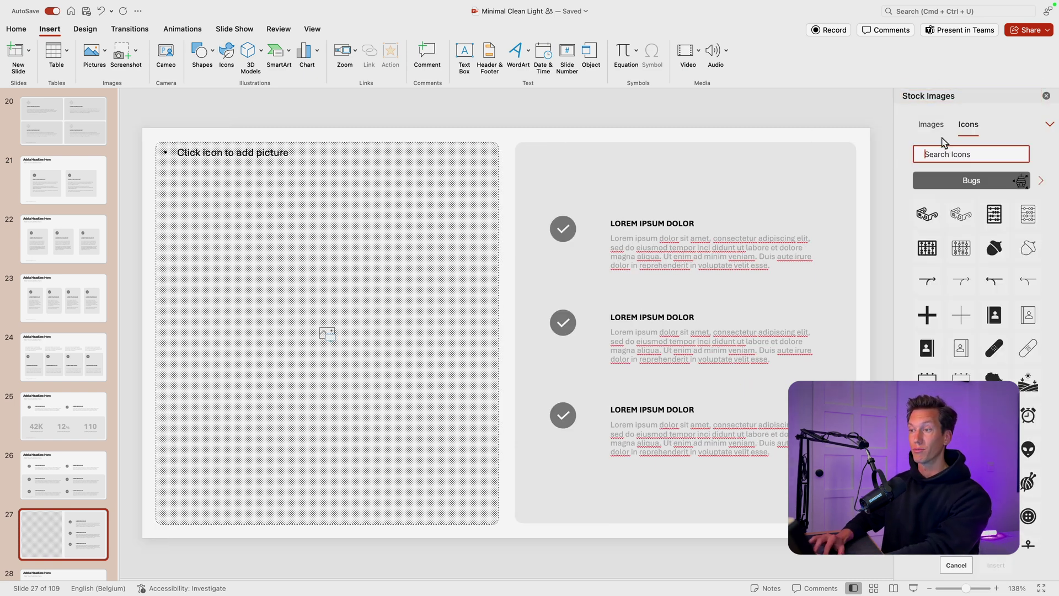
pyautogui.click(938, 132)
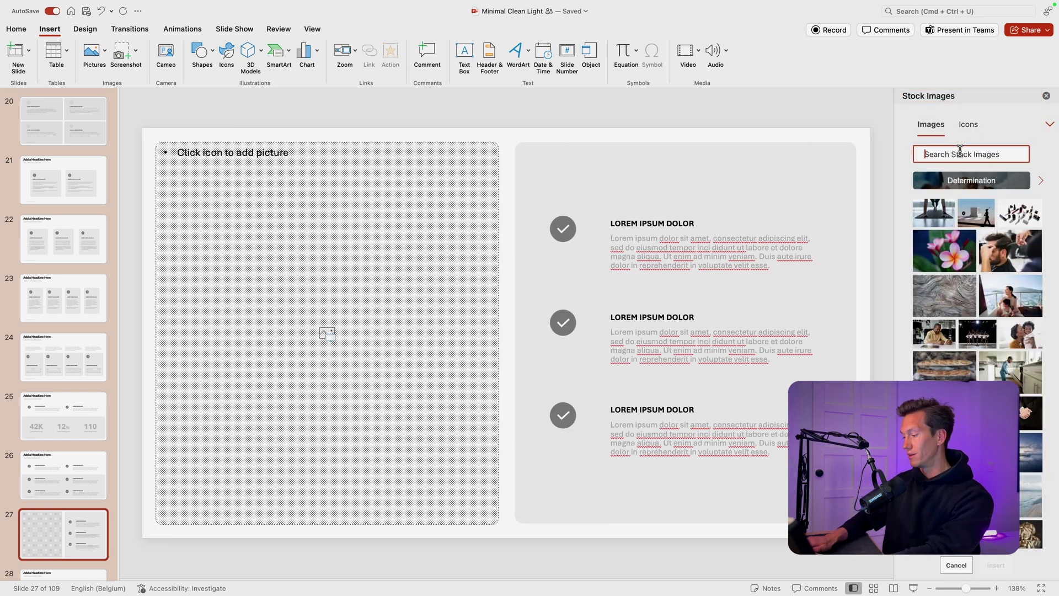
pyautogui.write('building gree')
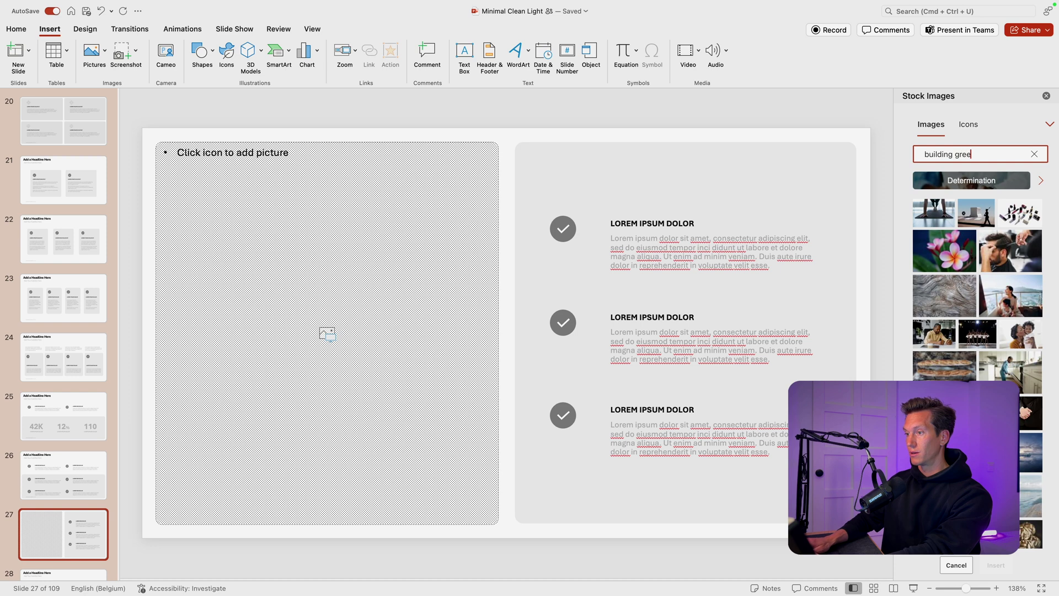
pyautogui.write('n')
pyautogui.scroll(-10, 991, 355)
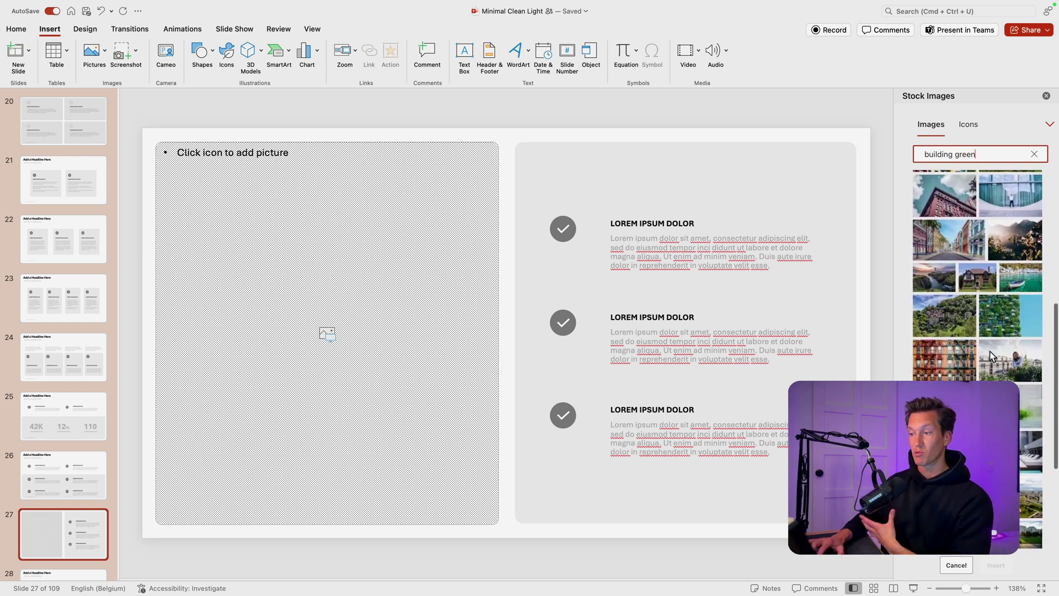
pyautogui.click(1029, 439)
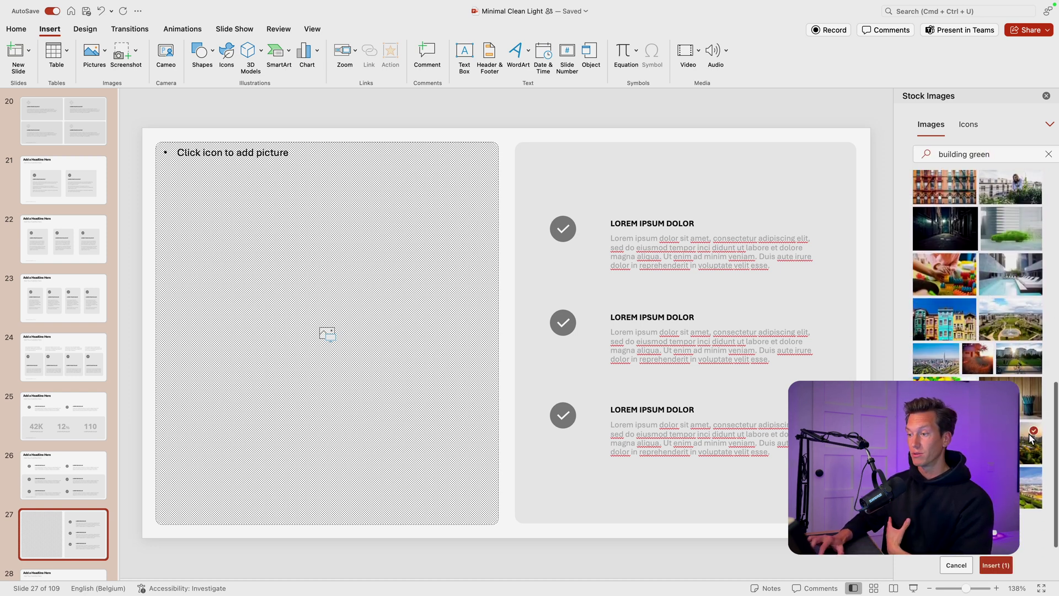
pyautogui.click(996, 565)
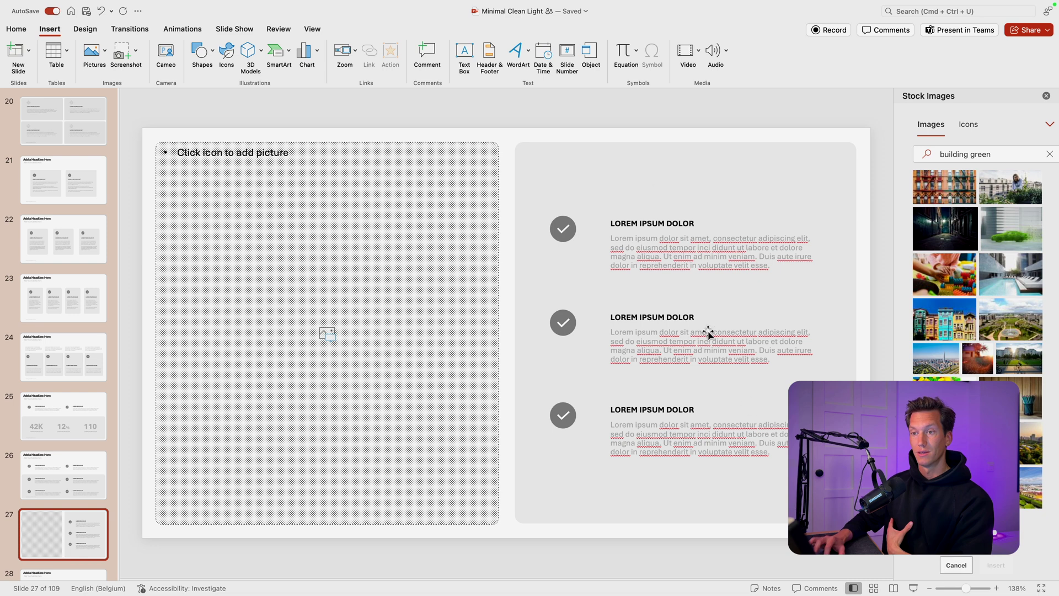
pyautogui.click(515, 130)
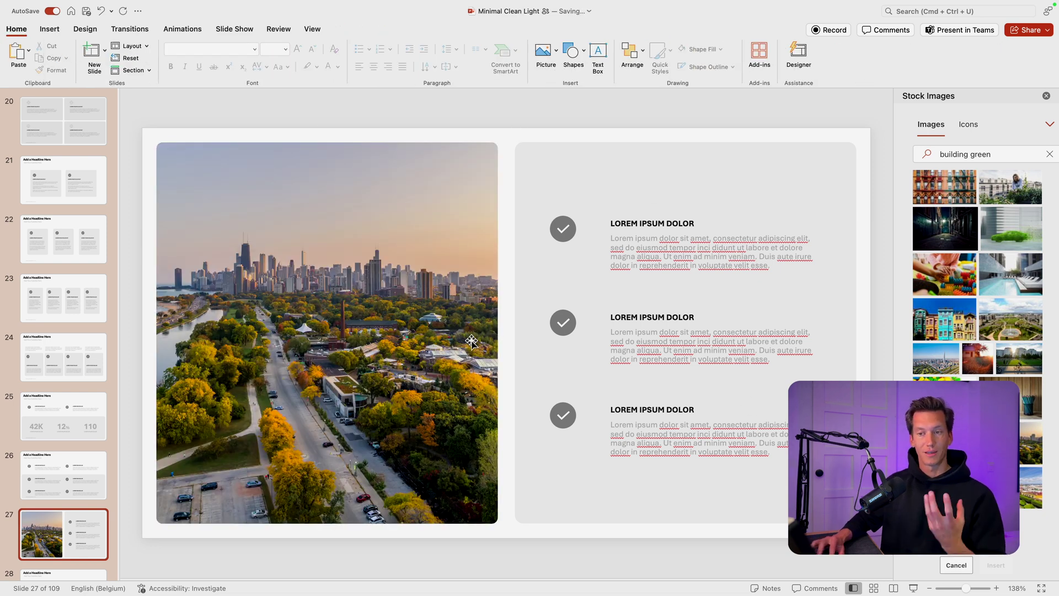
# - Replace the three point headings with Benefit One, Benefit Two and Benefit Three
pyautogui.doubleClick(666, 223)
pyautogui.tripleClick(666, 222)
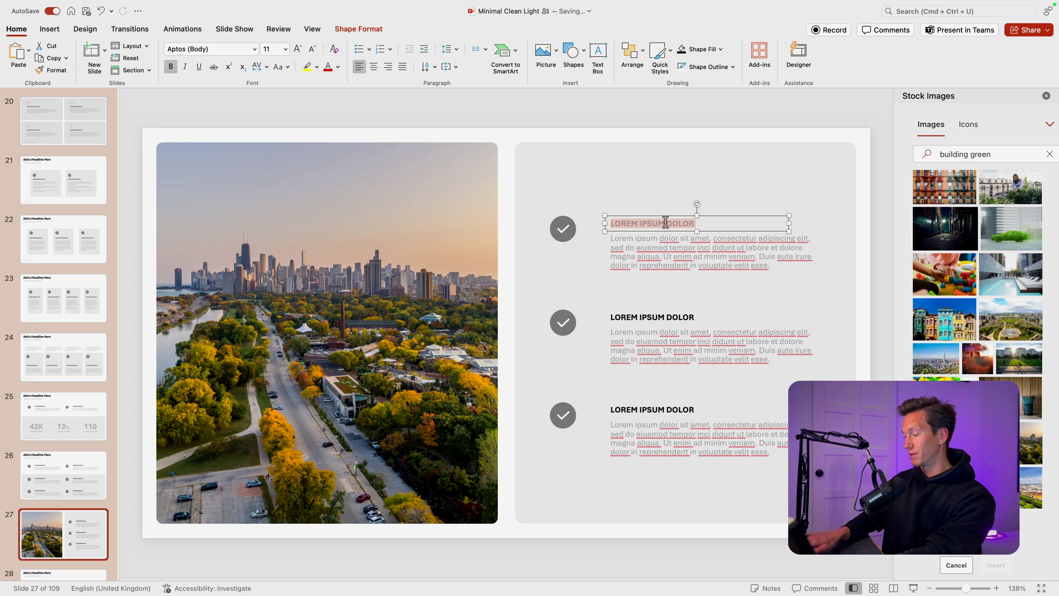
pyautogui.write('Benefit One')
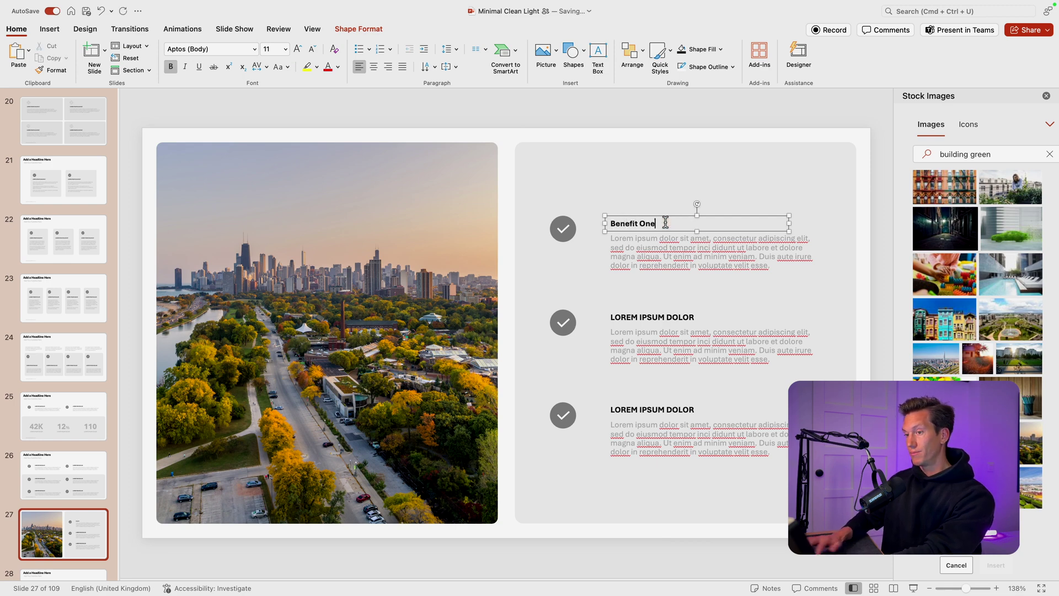
pyautogui.tripleClick(645, 317)
pyautogui.write('Bef')
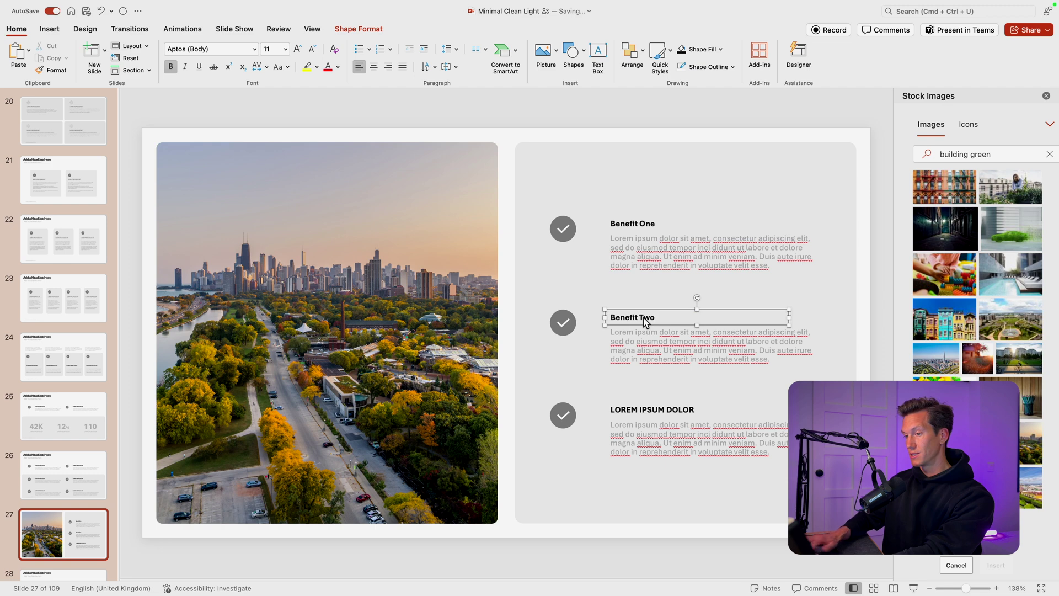
pyautogui.tripleClick(656, 408)
pyautogui.write('Benefit')
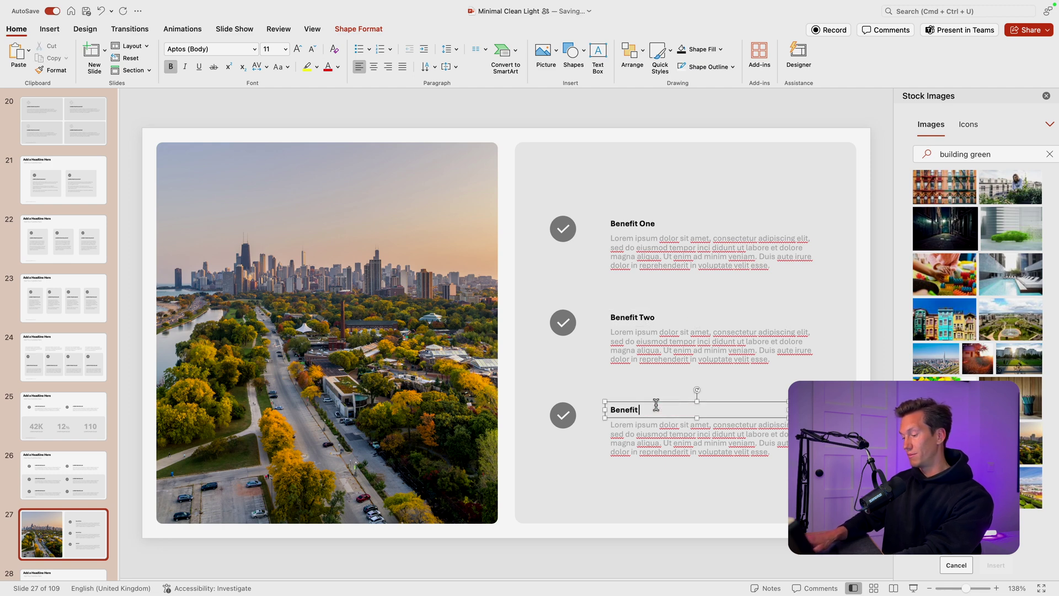
pyautogui.write(' Three')
pyautogui.click(685, 472)
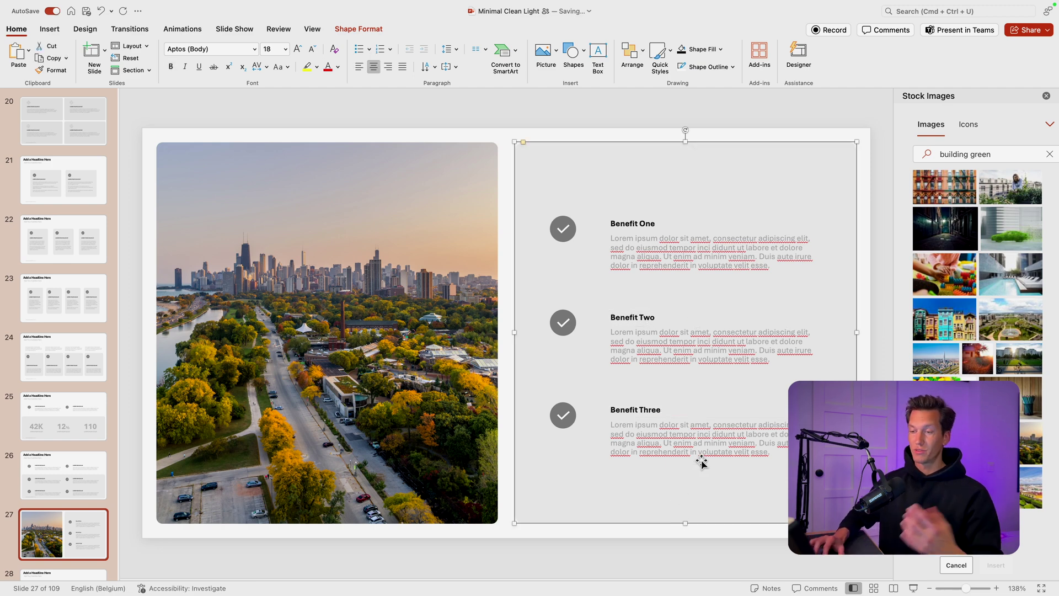
# - Convert all three Benefit headings to UPPERCASE using Change Case
pyautogui.click(640, 222)
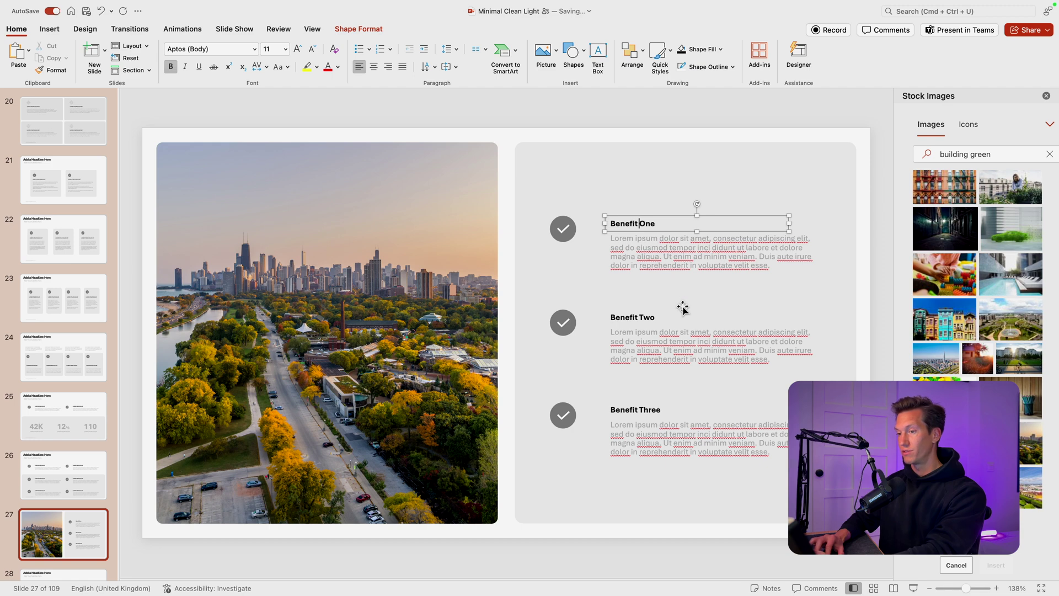
pyautogui.keyDown('shift'); pyautogui.click(649, 316); pyautogui.keyUp('shift')
pyautogui.keyDown('shift'); pyautogui.click(652, 409); pyautogui.keyUp('shift')
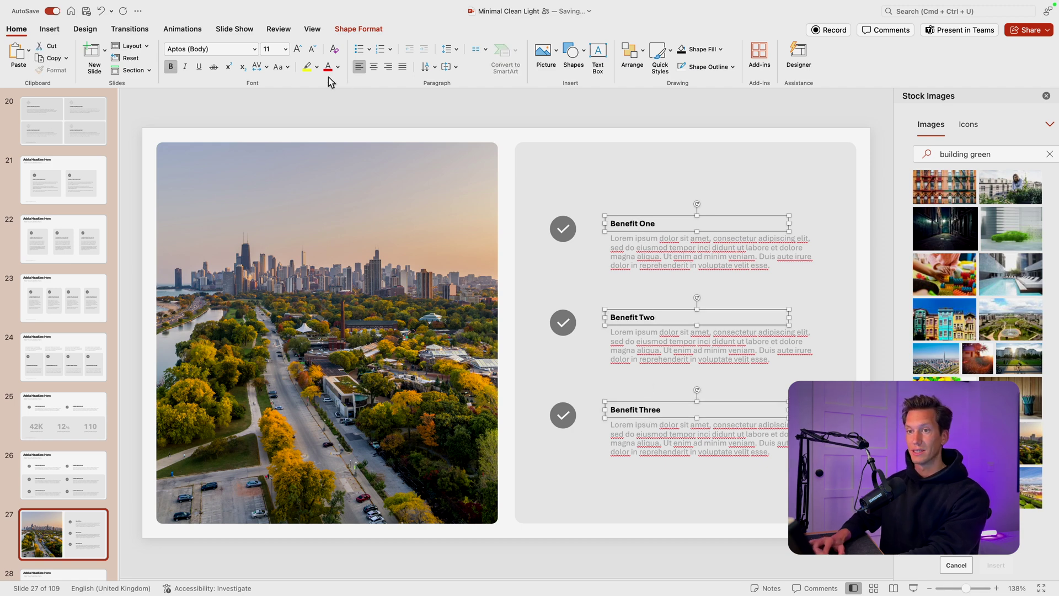
pyautogui.click(279, 67)
pyautogui.click(290, 106)
pyautogui.click(550, 120)
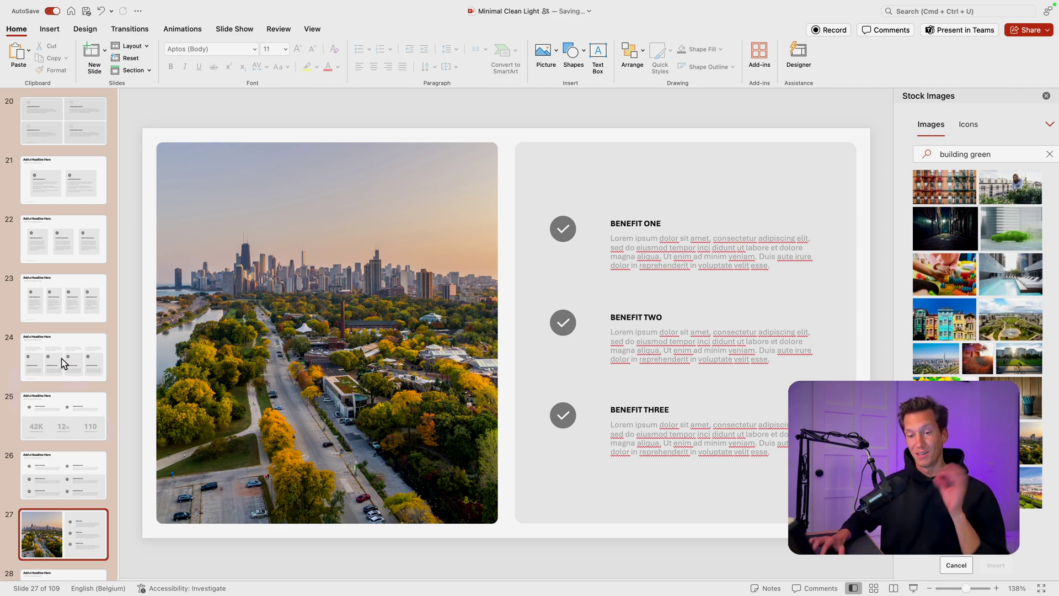
# - Open slide 31, the layout with six picture placeholders
pyautogui.scroll(-6, 63, 407)
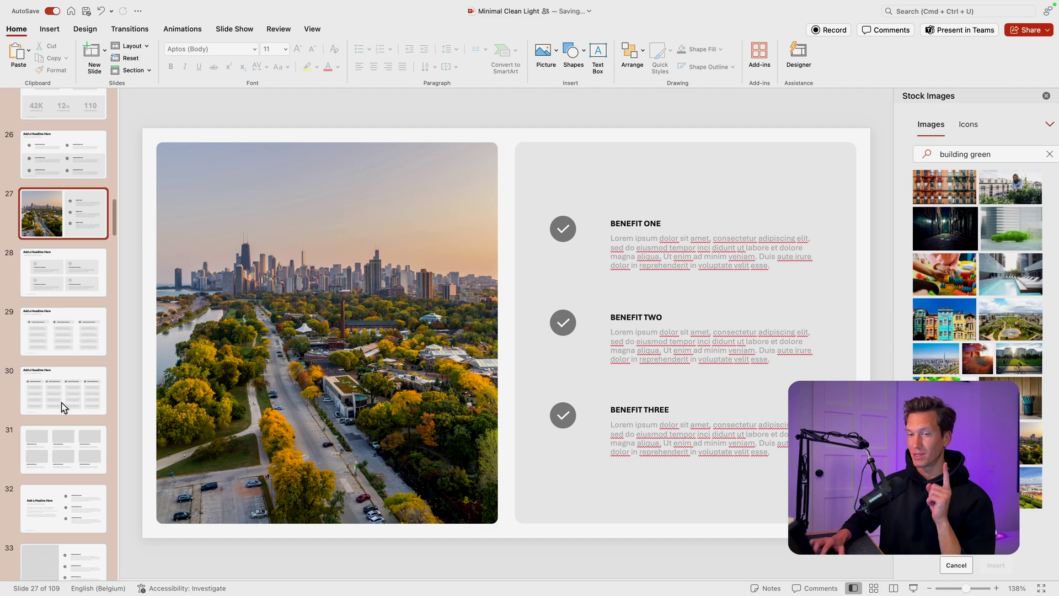
pyautogui.click(70, 435)
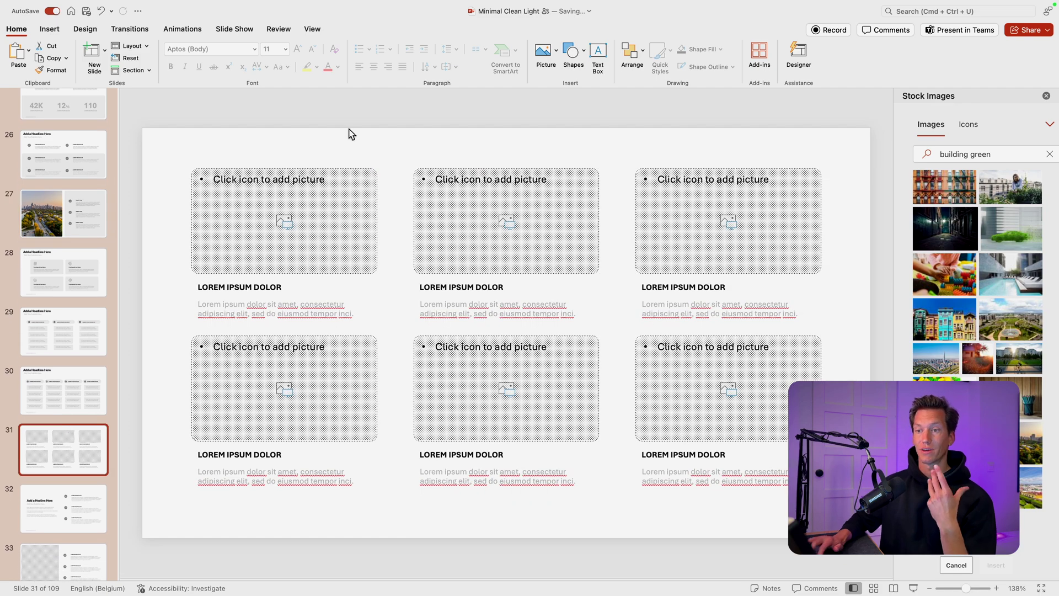
pyautogui.scroll(-2, 78, 405)
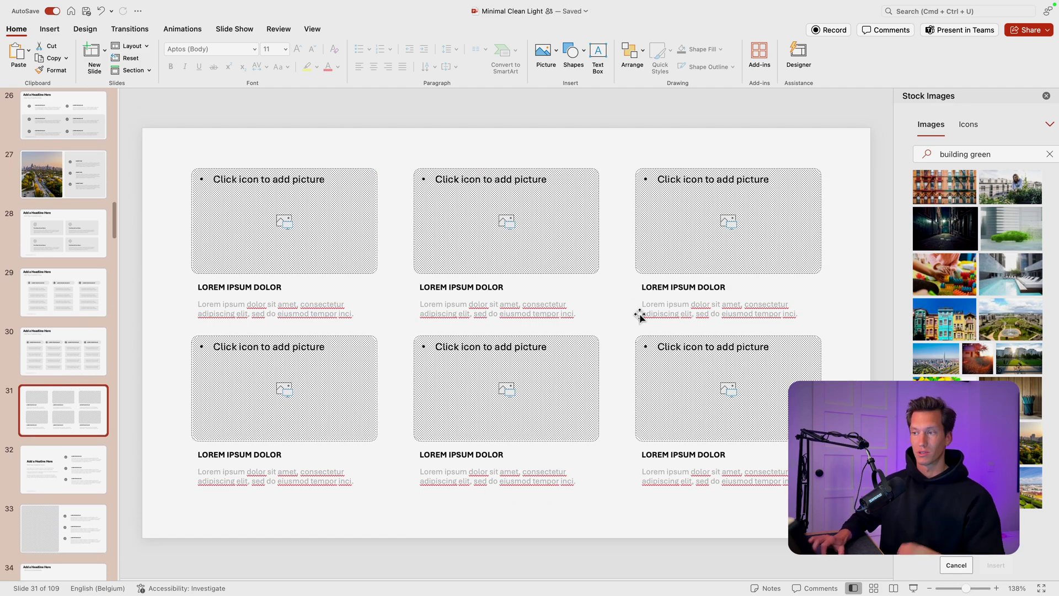
# - Close the Stock Images pane and show the deck in Slide Sorter from slide 1
pyautogui.click(1046, 96)
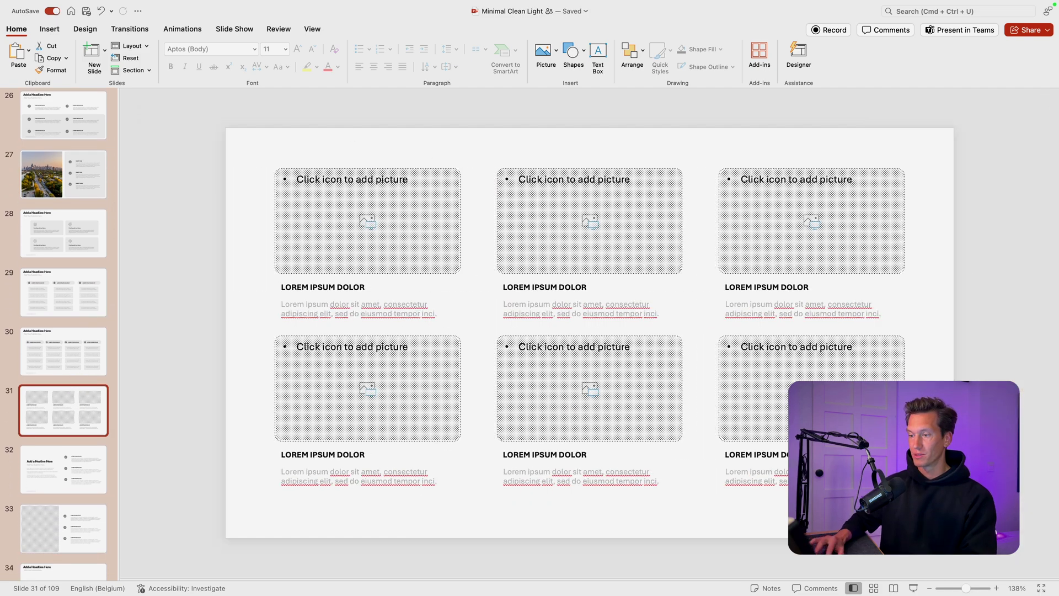
pyautogui.click(876, 587)
pyautogui.scroll(-1, 582, 353)
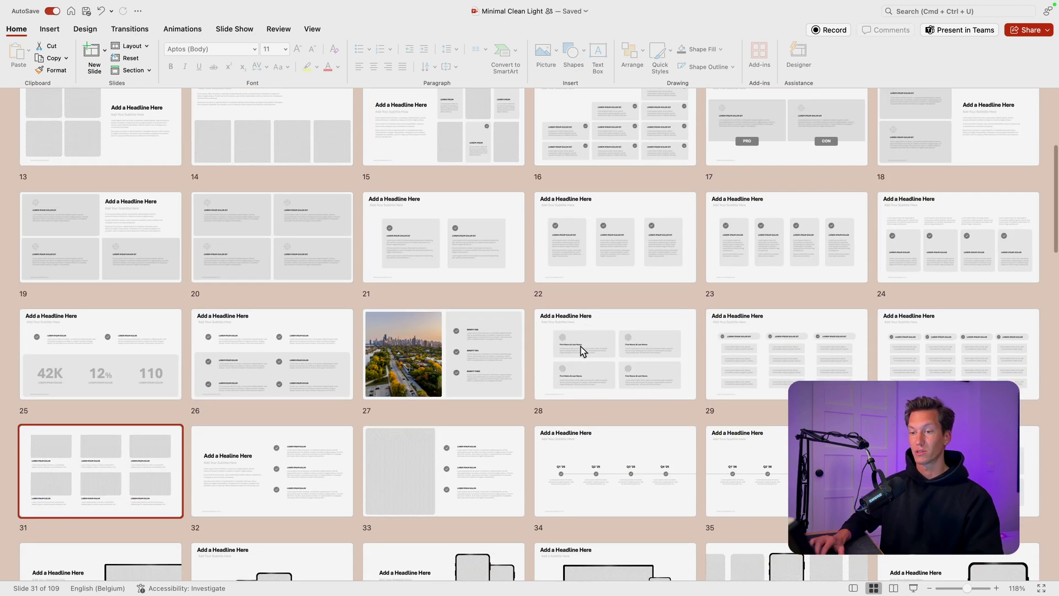
pyautogui.scroll(-2, 581, 353)
pyautogui.scroll(6, 582, 352)
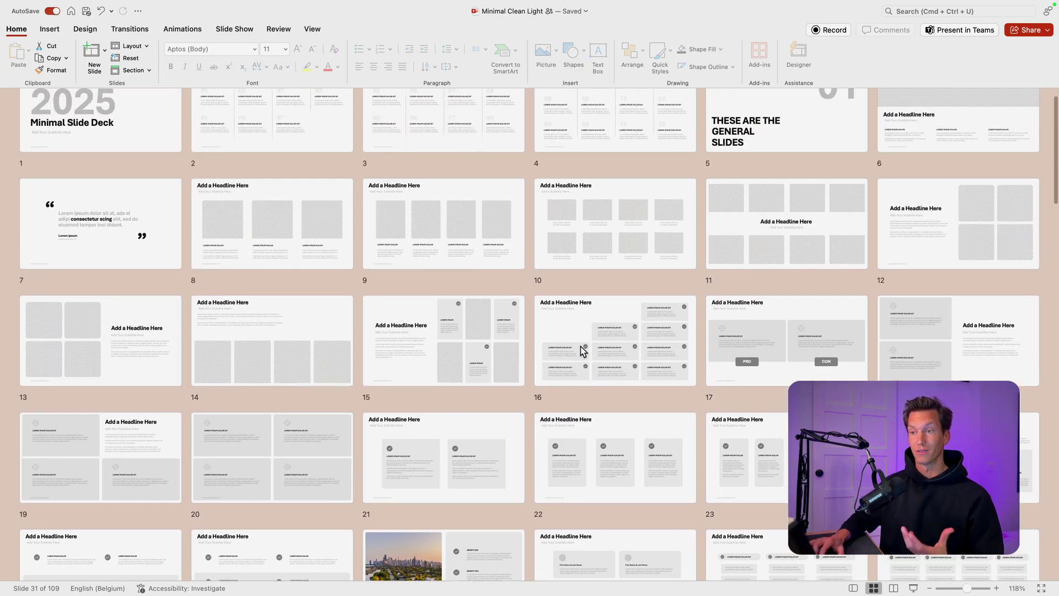
pyautogui.scroll(1, 581, 352)
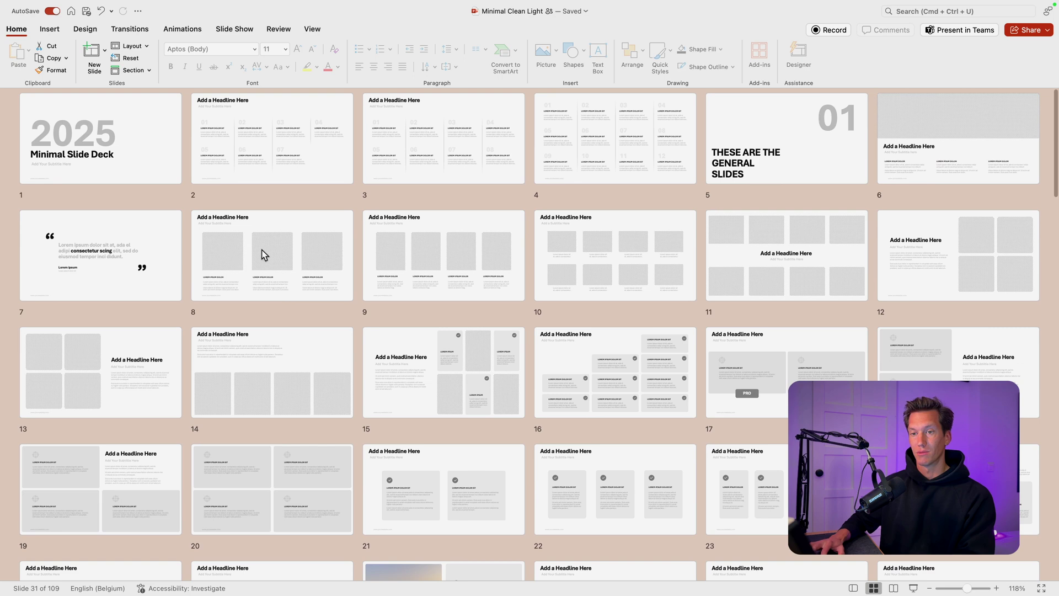
# - Open slide 8 and drop three portrait photos into its three picture placeholders
pyautogui.doubleClick(263, 254)
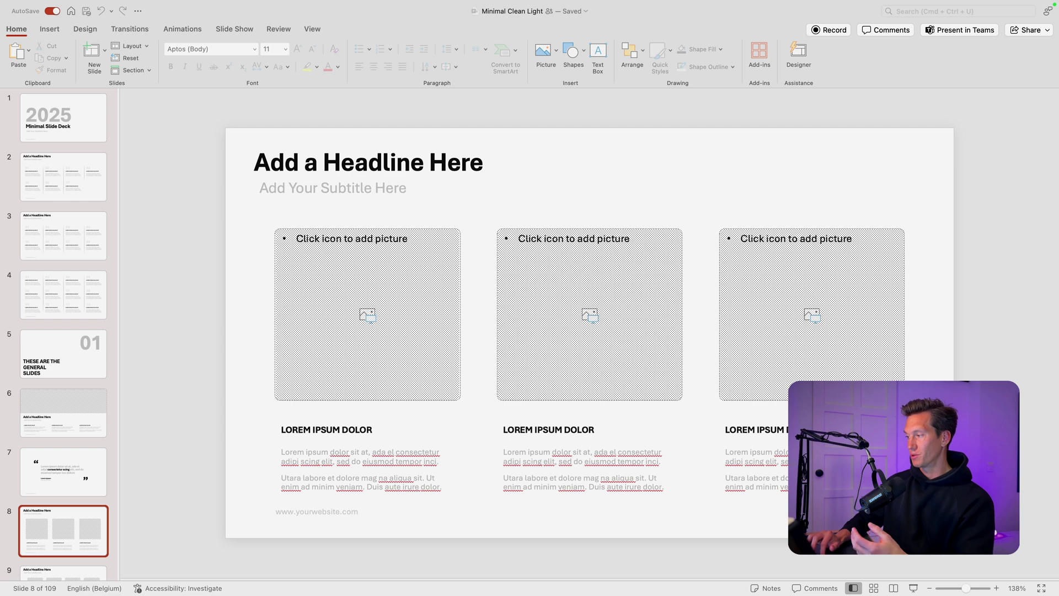
pyautogui.moveTo(611, 199); pyautogui.dragTo(608, 194)
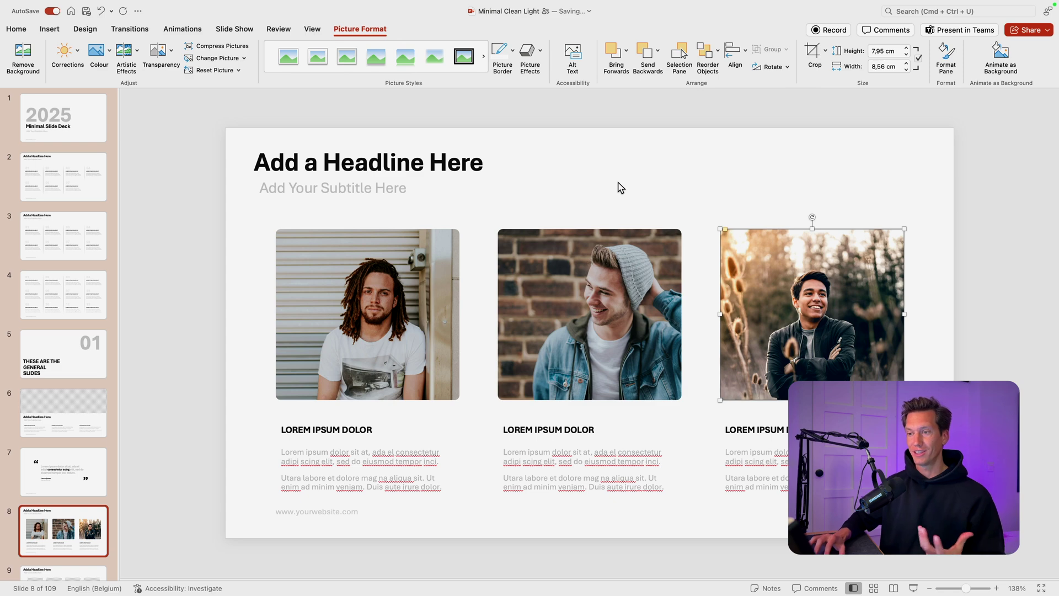
pyautogui.click(620, 187)
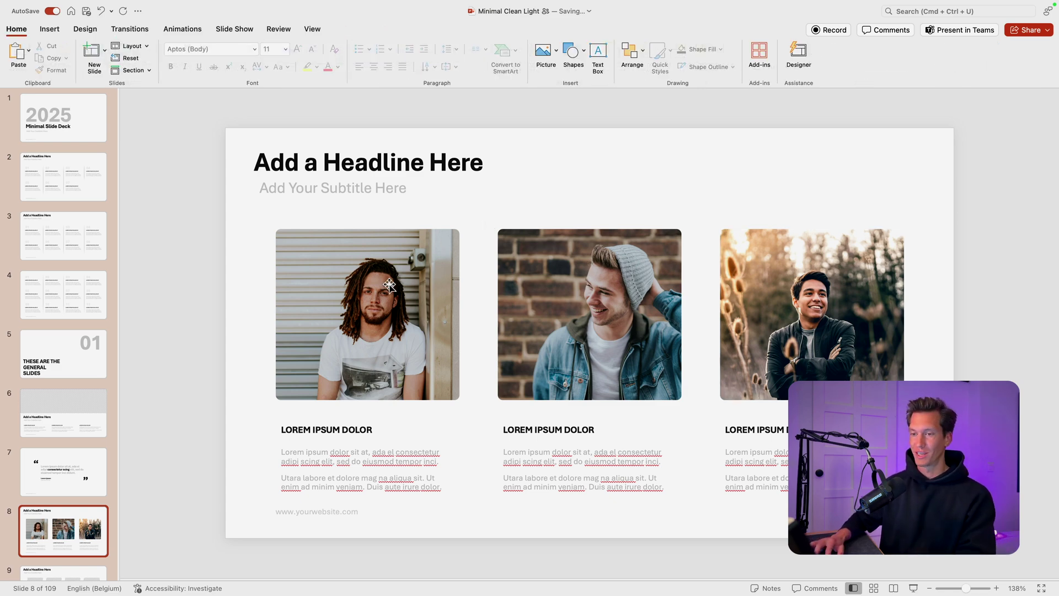
pyautogui.click(428, 303)
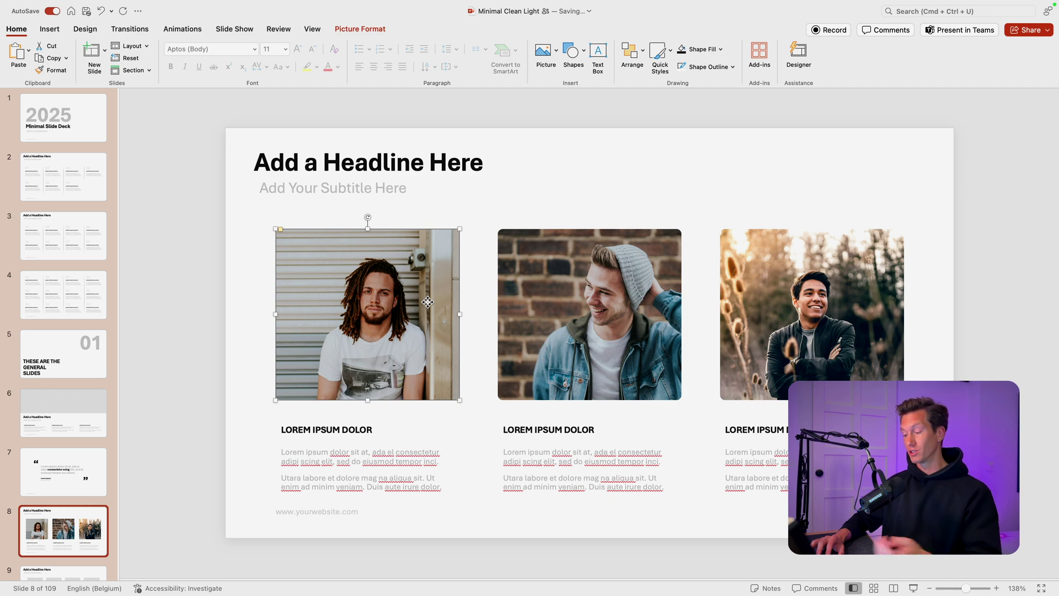
# - Recrop the first portrait, enlarging and shifting the photo so the man sits centred
pyautogui.rightClick(428, 303)
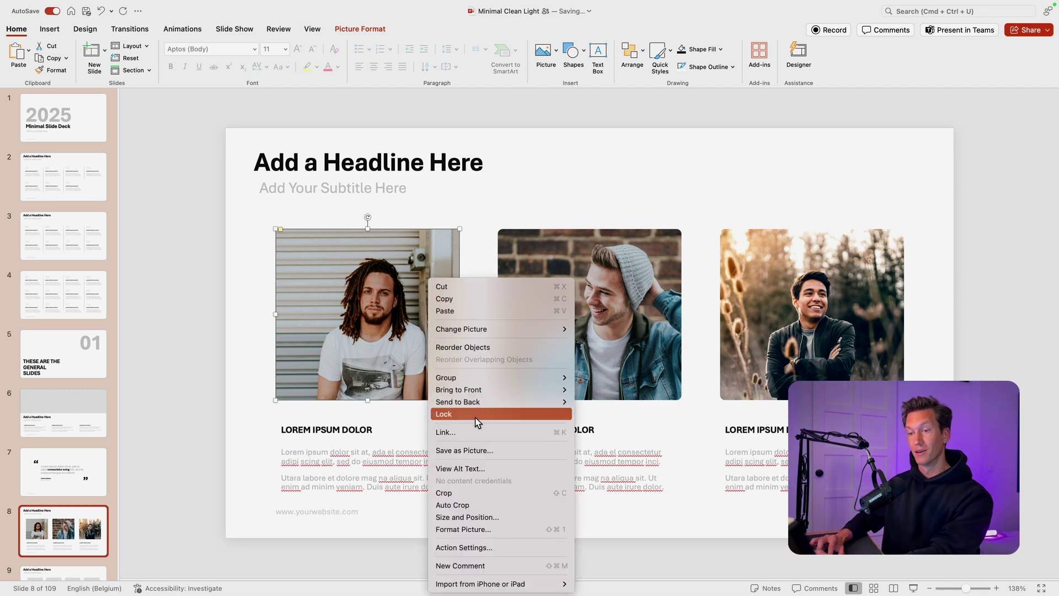
pyautogui.click(486, 493)
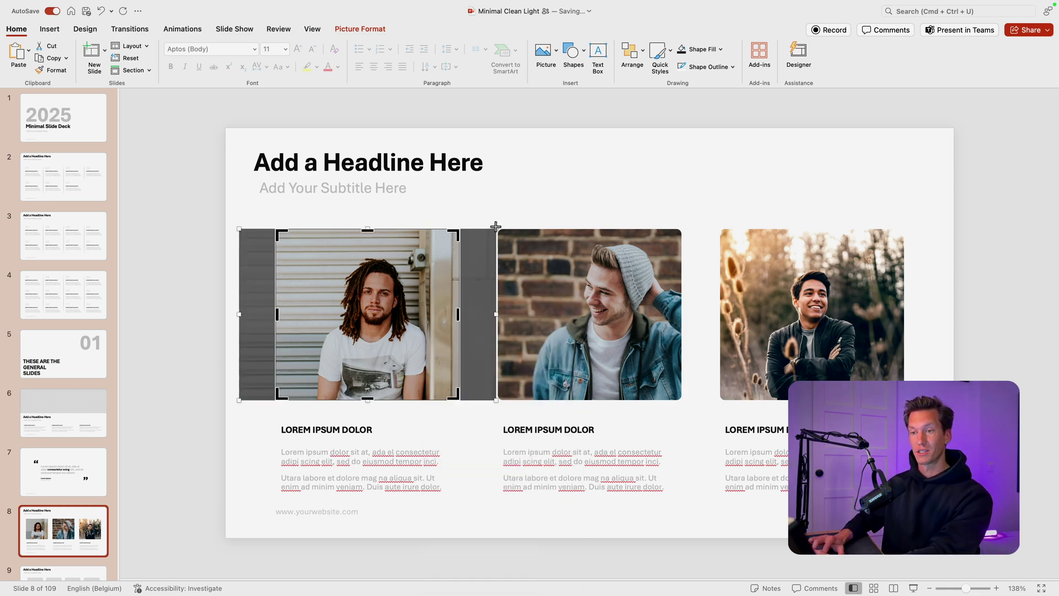
pyautogui.moveTo(495, 226); pyautogui.dragTo(542, 199)
pyautogui.moveTo(393, 299); pyautogui.dragTo(371, 306)
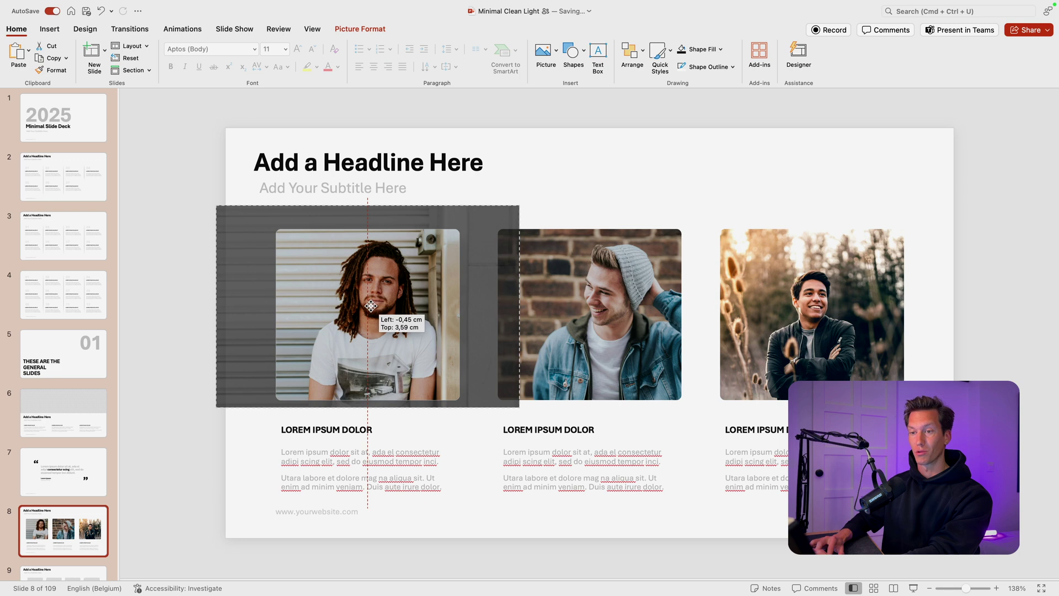
pyautogui.click(664, 192)
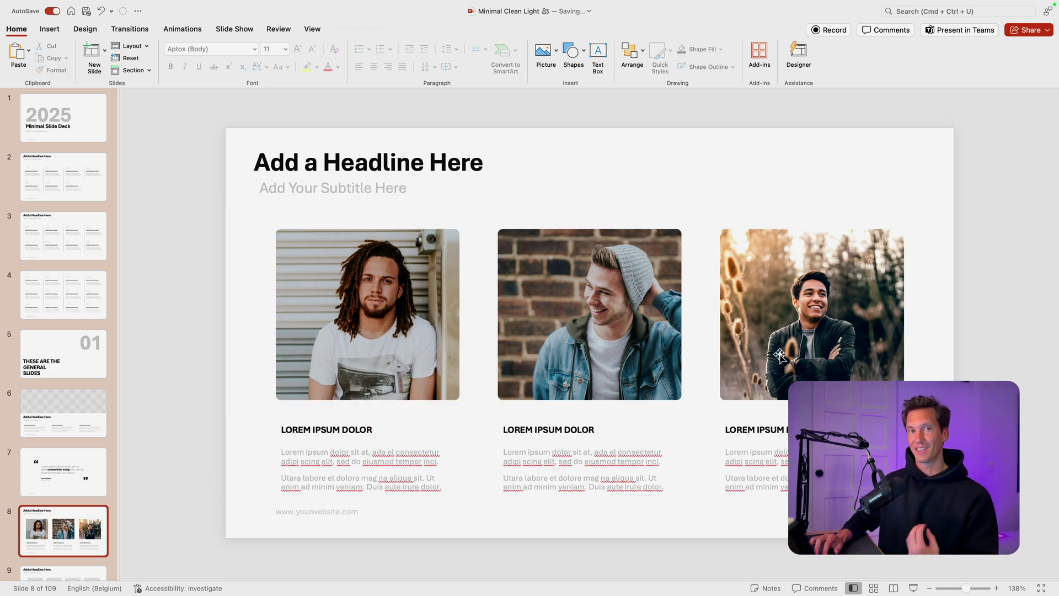
# - Replace the first LOREM IPSUM DOLOR caption with the team member's full name, then preview full-screen
pyautogui.tripleClick(355, 429)
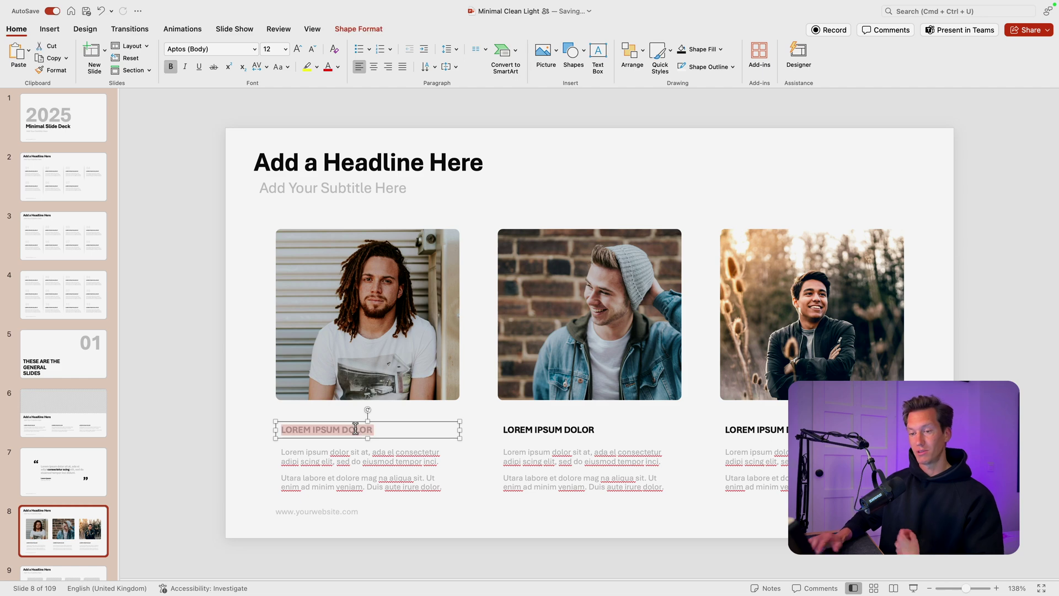
pyautogui.write('JOH')
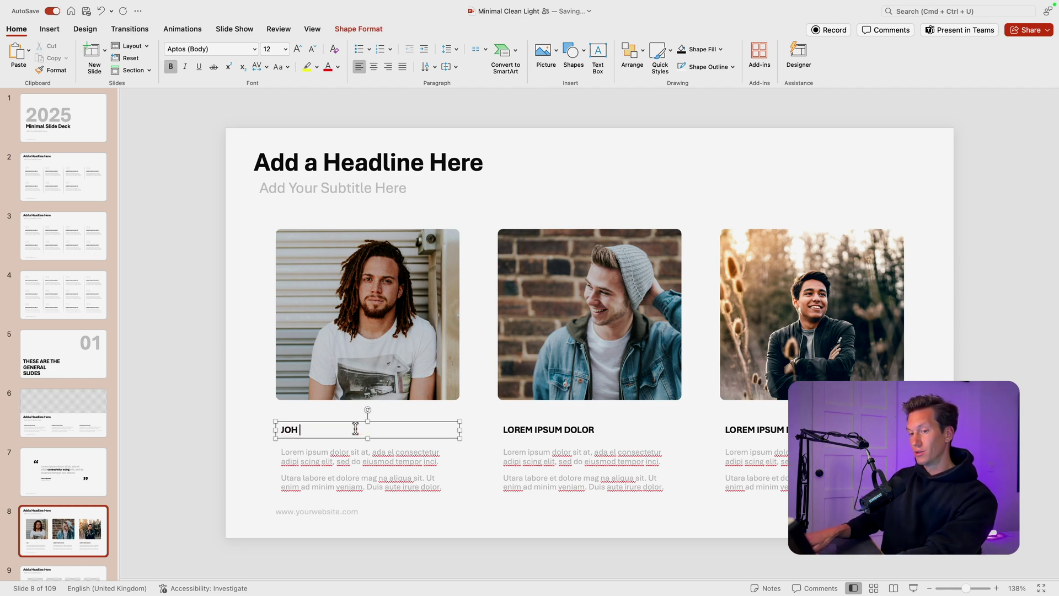
pyautogui.write('N DOE S')
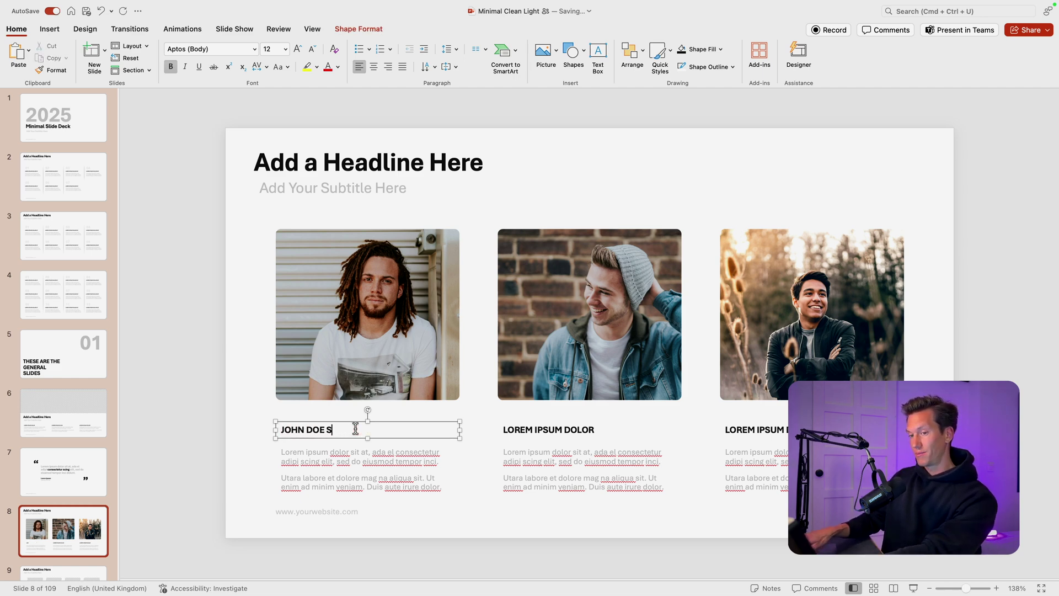
pyautogui.write('MITH')
pyautogui.click(384, 458)
pyautogui.click(545, 530)
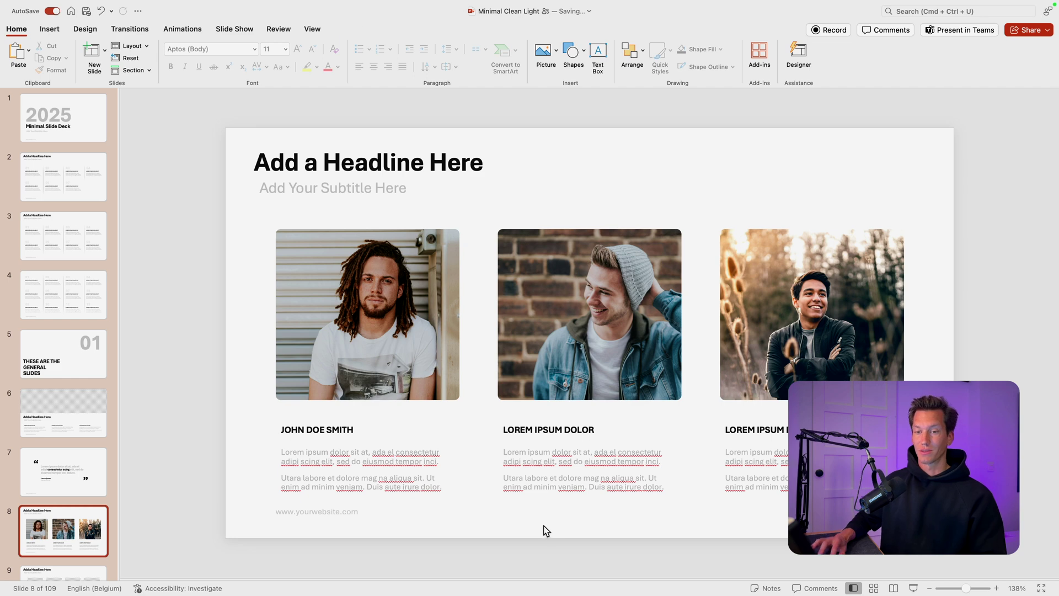
pyautogui.click(913, 588)
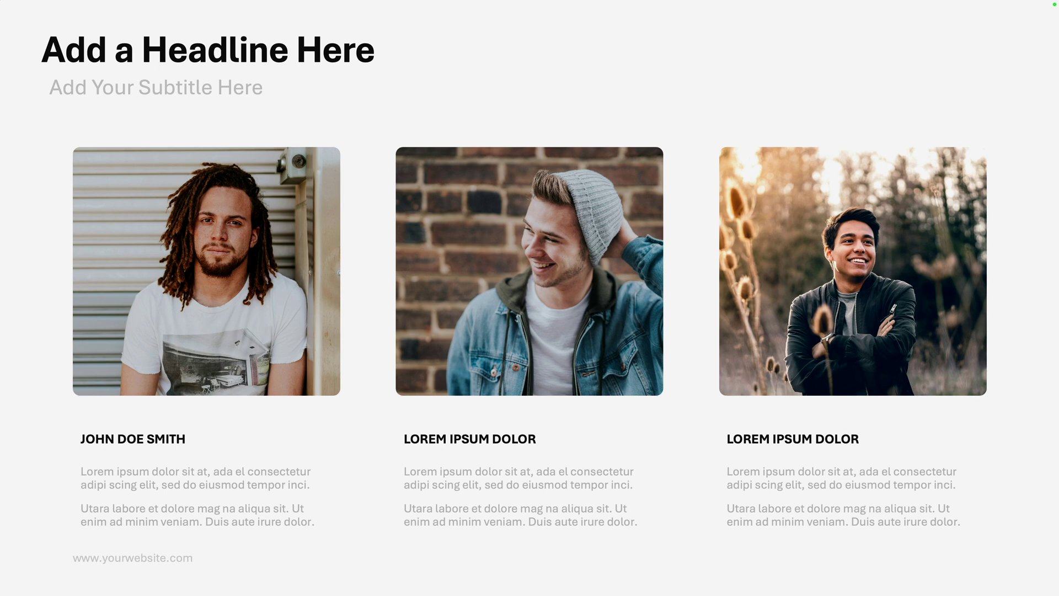
# - Title slide 8 'Meet the Team' with subtitle 'Our superheroes' and preview it full-screen
pyautogui.press('Escape')
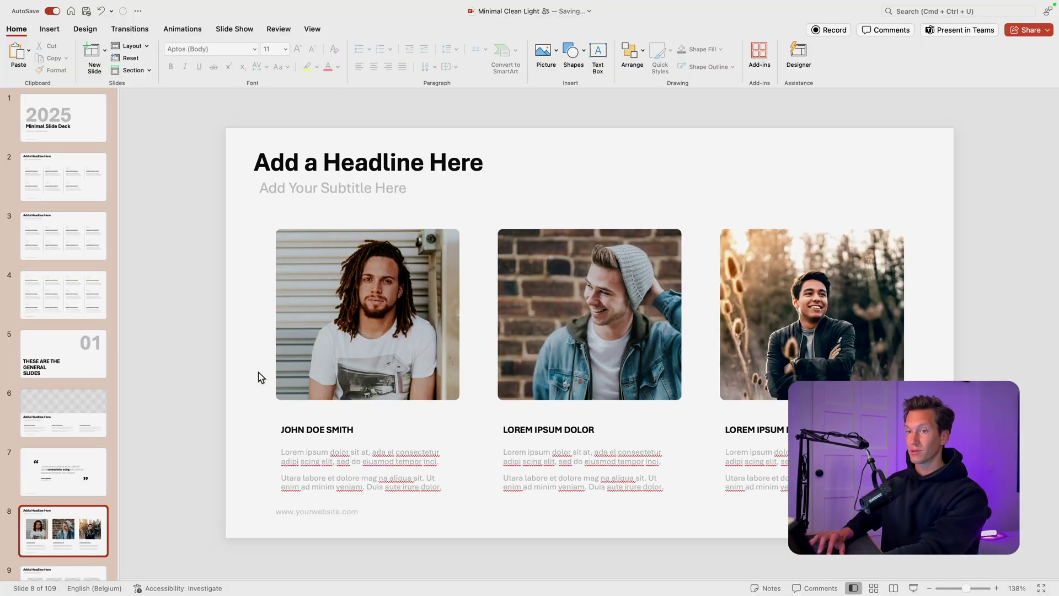
pyautogui.tripleClick(388, 156)
pyautogui.write('MEet')
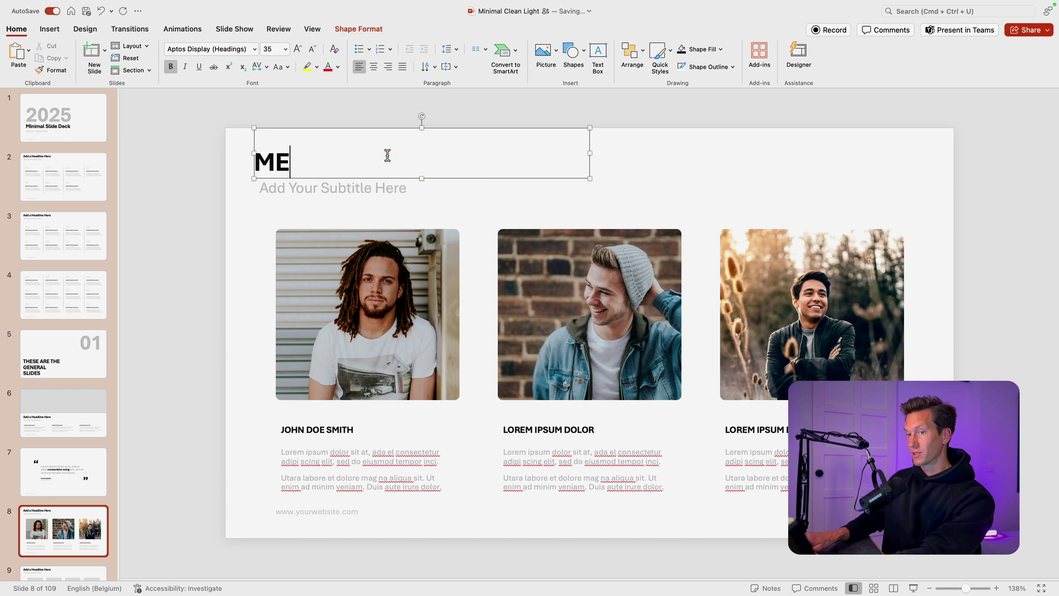
pyautogui.press('BackSpace')
pyautogui.press('BackSpace')
pyautogui.press('BackSpace')
pyautogui.write('eet the Team')
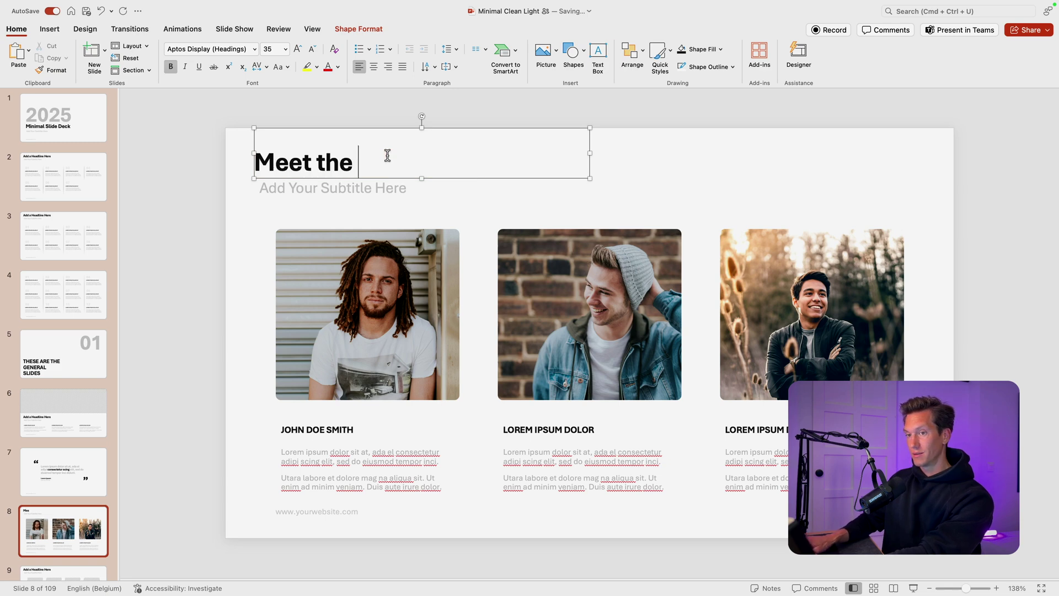
pyautogui.doubleClick(365, 186)
pyautogui.tripleClick(365, 185)
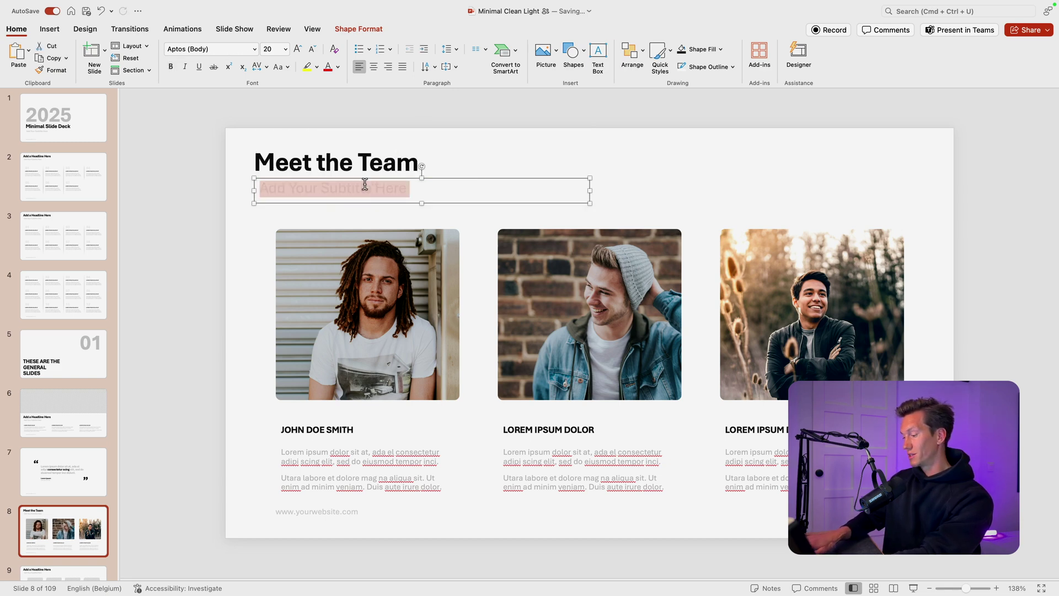
pyautogui.write('Our superher')
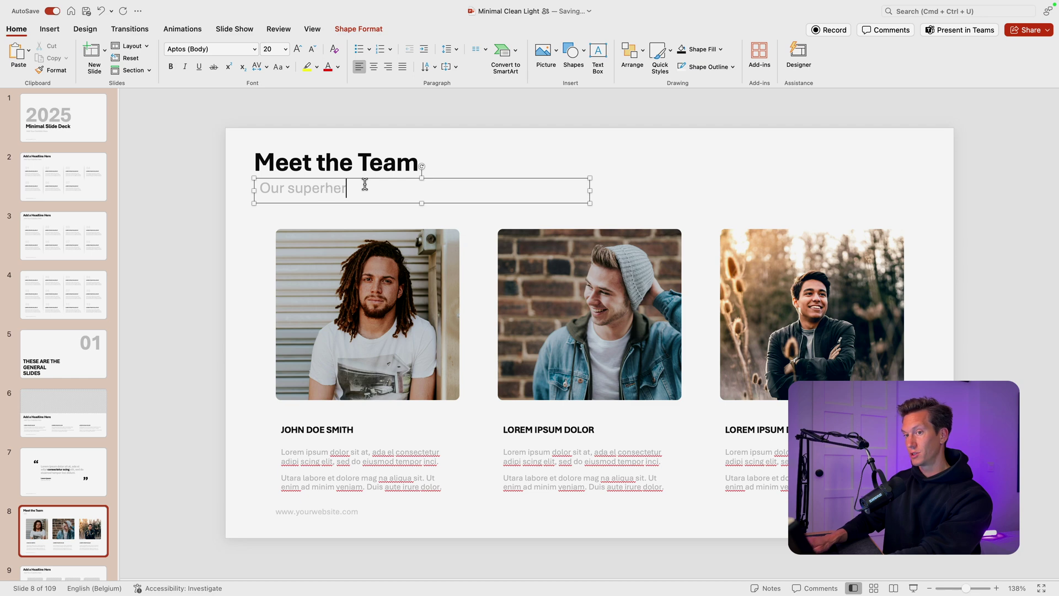
pyautogui.write('oes')
pyautogui.click(693, 189)
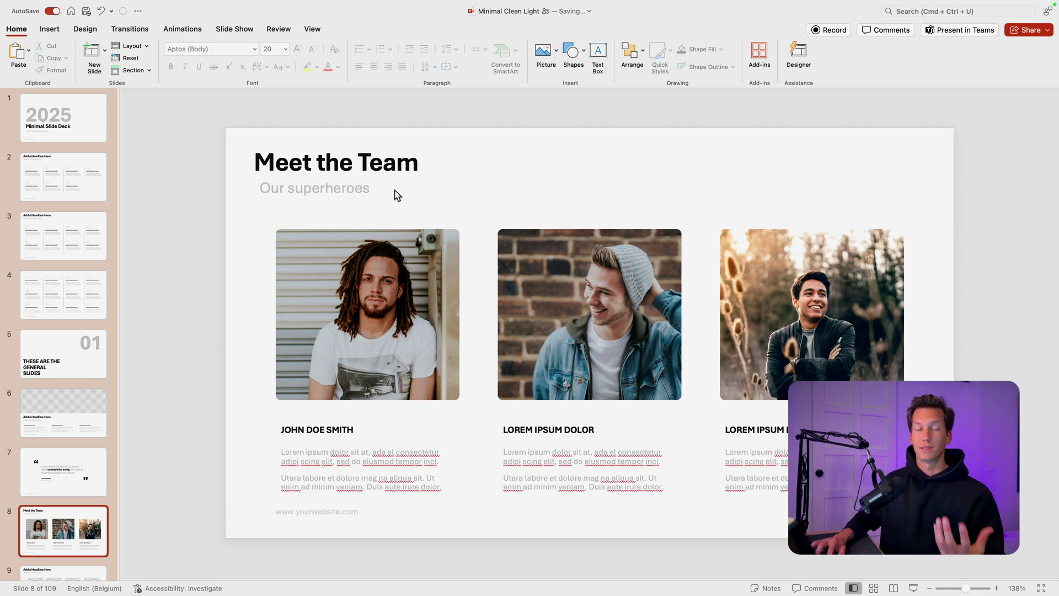
pyautogui.click(914, 588)
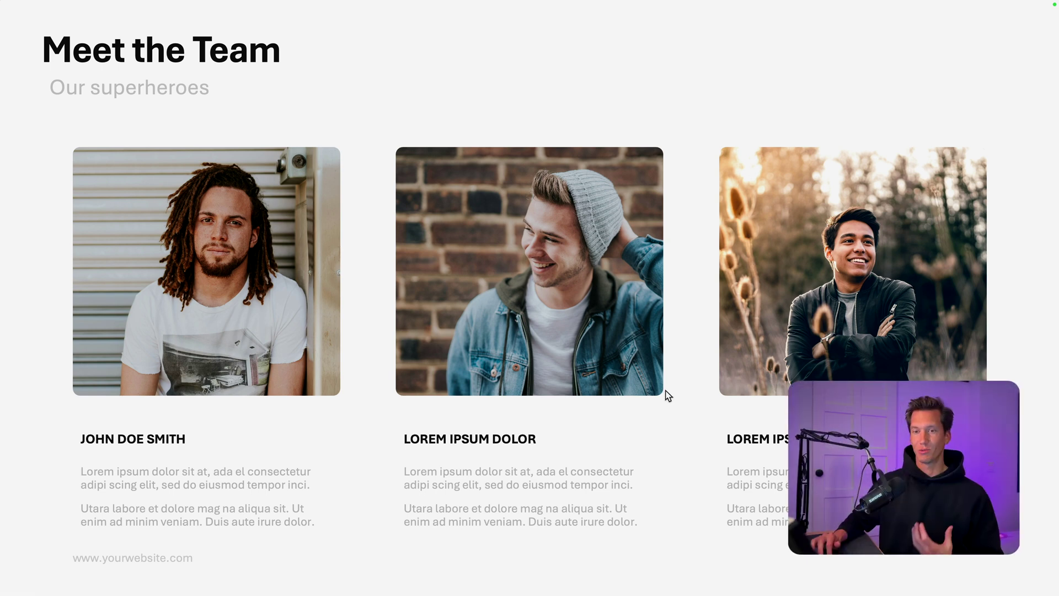
pyautogui.press('Escape')
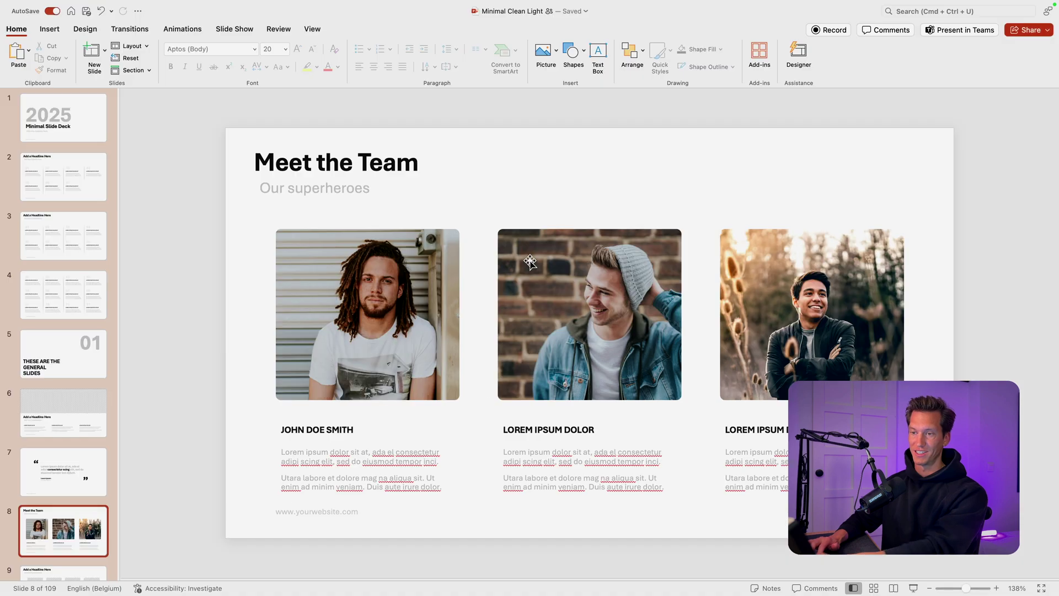
# - Look at slide 7's quote text, then return to slide 8
pyautogui.scroll(-3, 75, 444)
pyautogui.click(78, 355)
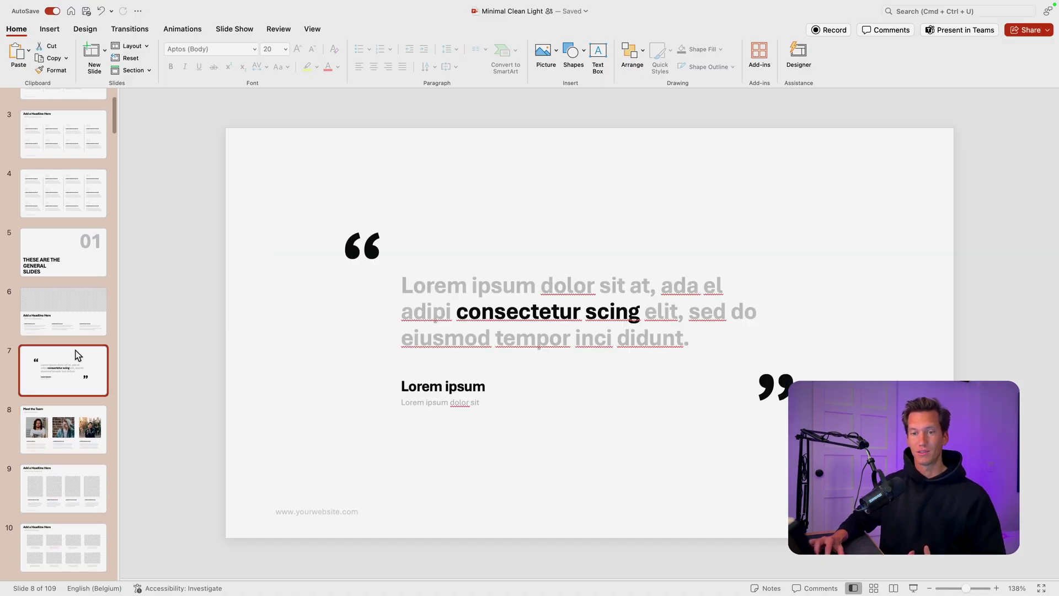
pyautogui.doubleClick(445, 292)
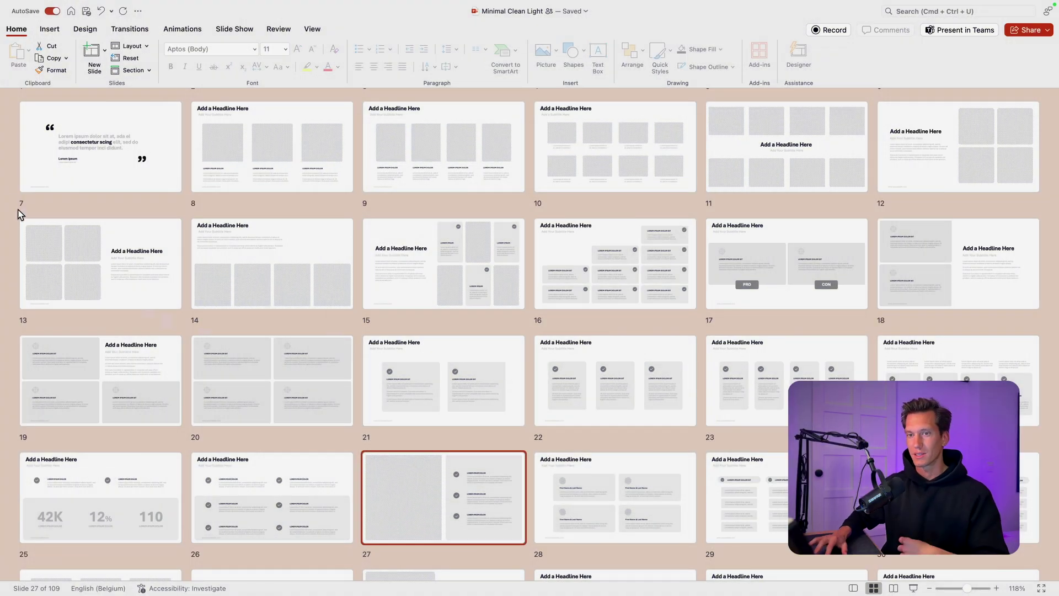
pyautogui.scroll(3, 341, 236)
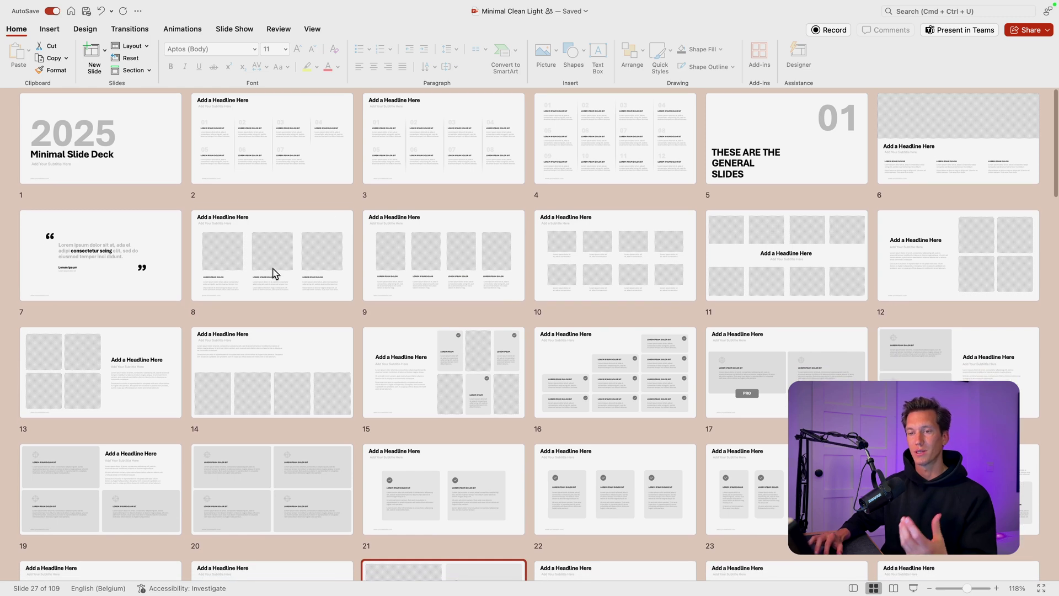
pyautogui.doubleClick(274, 273)
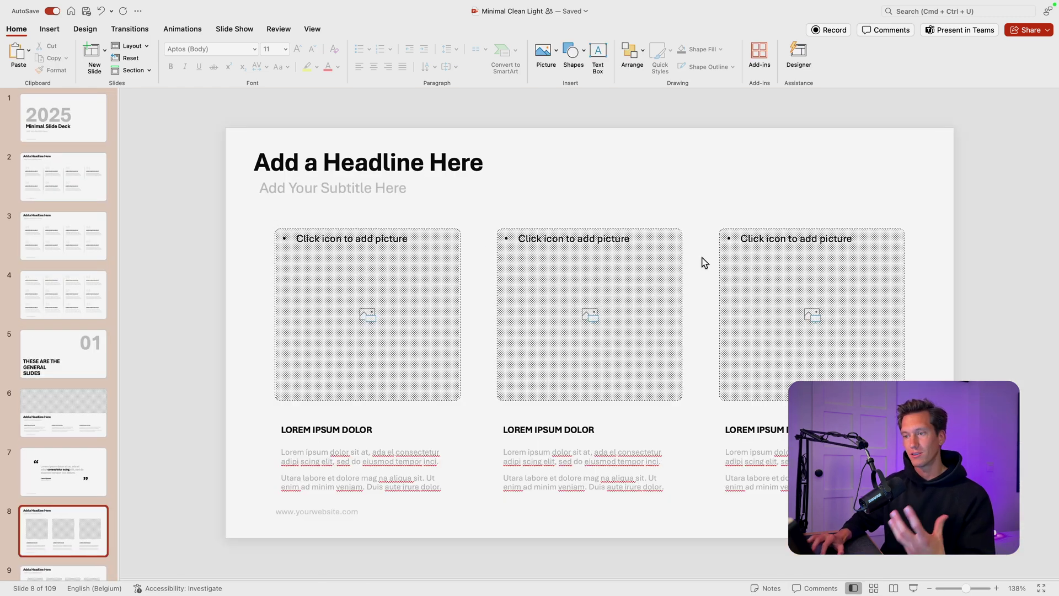
# - Review slides 9 and 10, then open slide 33 with its tall picture placeholder
pyautogui.scroll(-3, 85, 427)
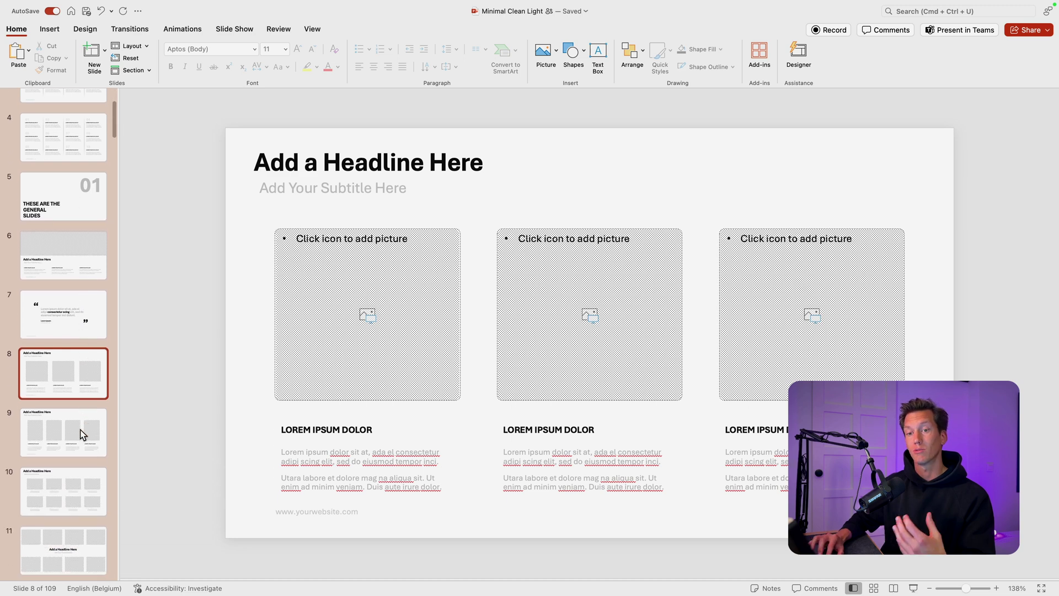
pyautogui.click(80, 433)
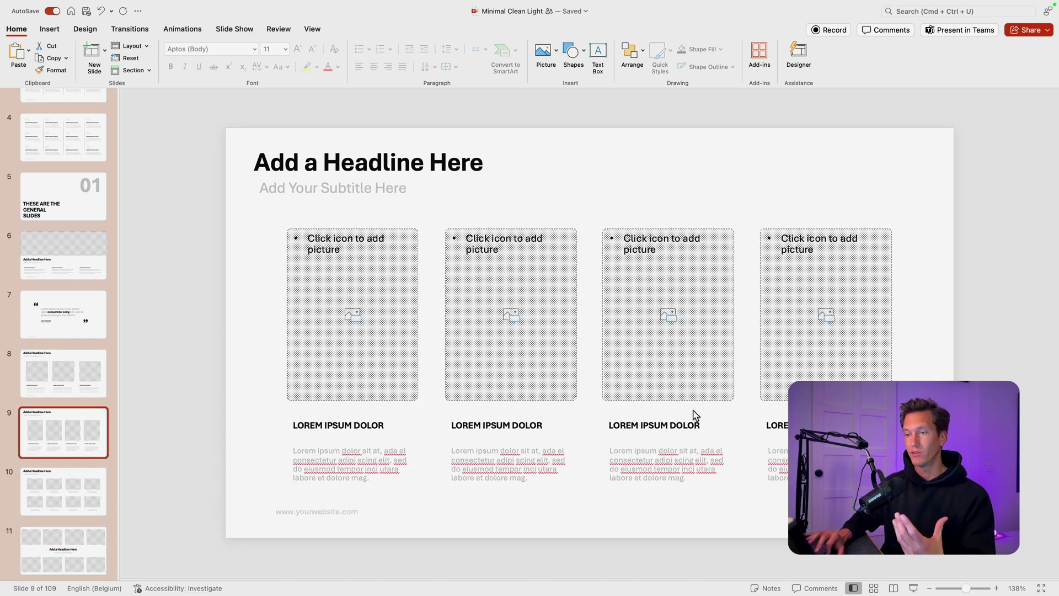
pyautogui.click(75, 481)
pyautogui.scroll(-15, 72, 493)
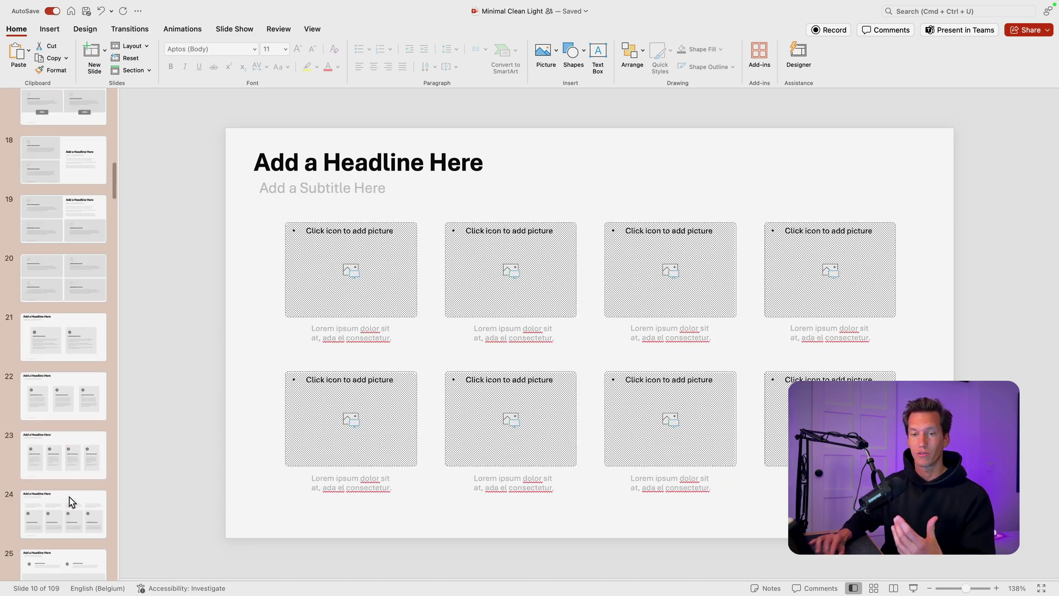
pyautogui.scroll(-3, 71, 441)
pyautogui.click(63, 304)
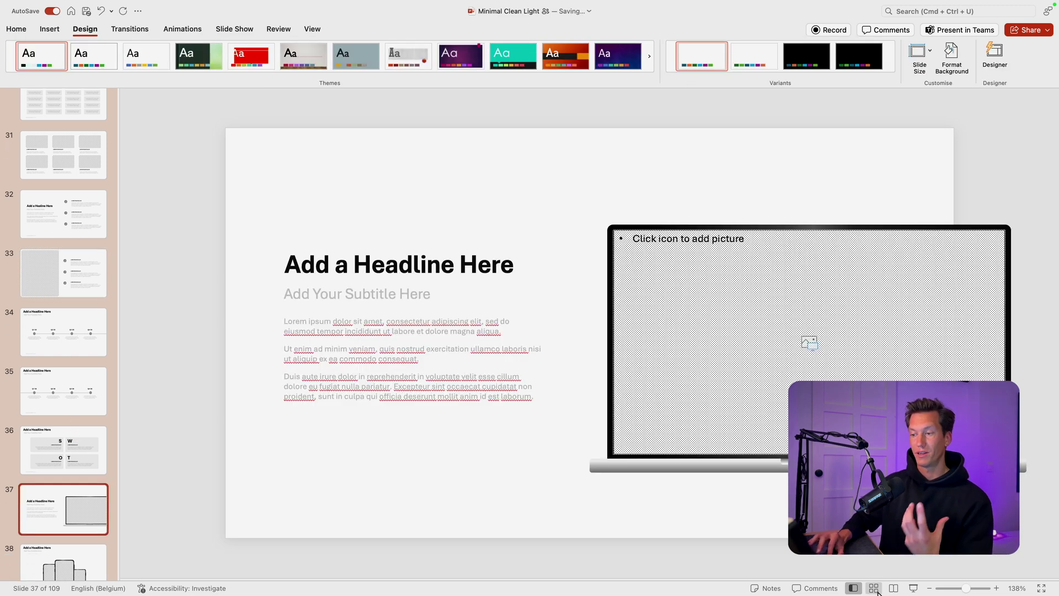
# - Select slide 51 in the Slides pane and start the slide show from it
pyautogui.click(873, 588)
pyautogui.scroll(10, 740, 359)
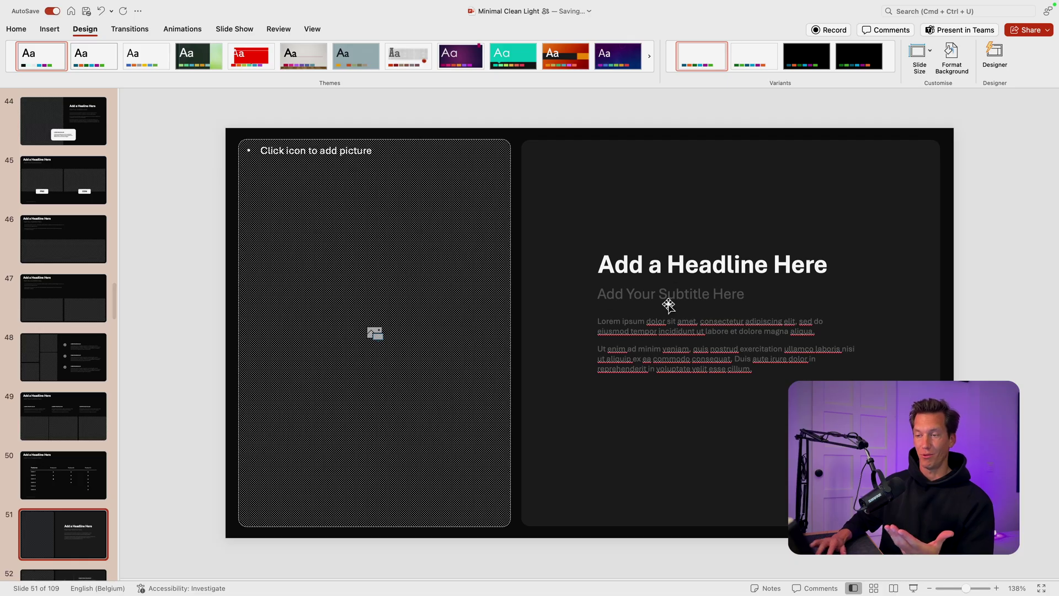
pyautogui.press('Down')
pyautogui.press('Down')
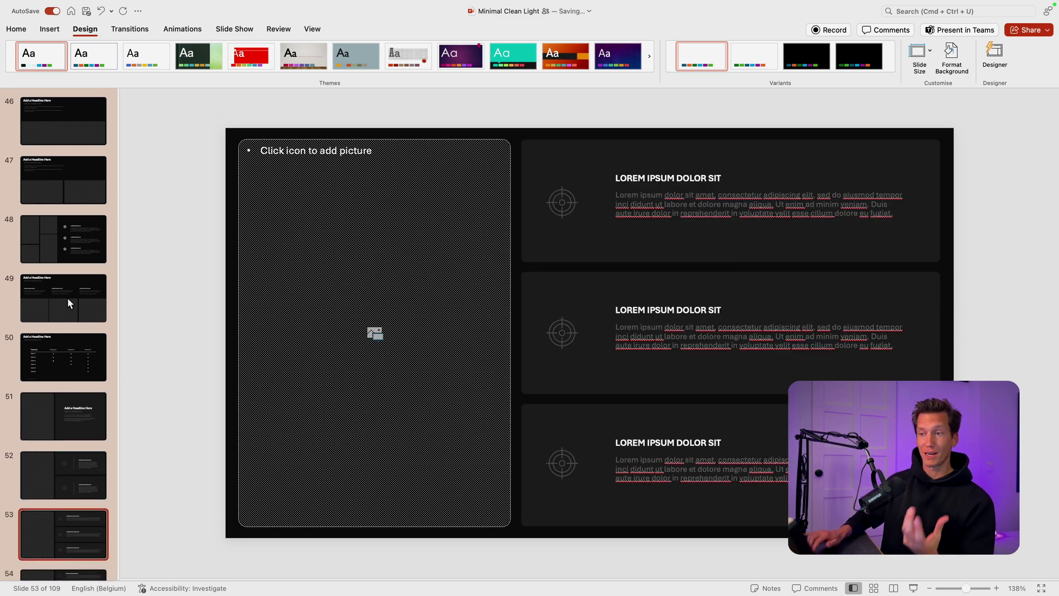
pyautogui.scroll(-2, 67, 301)
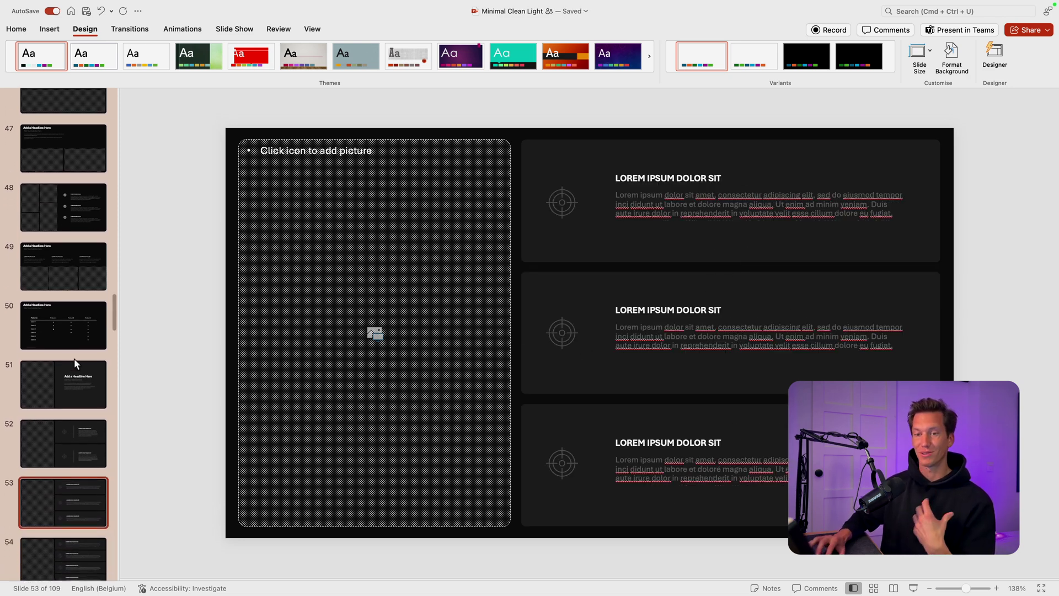
pyautogui.click(78, 369)
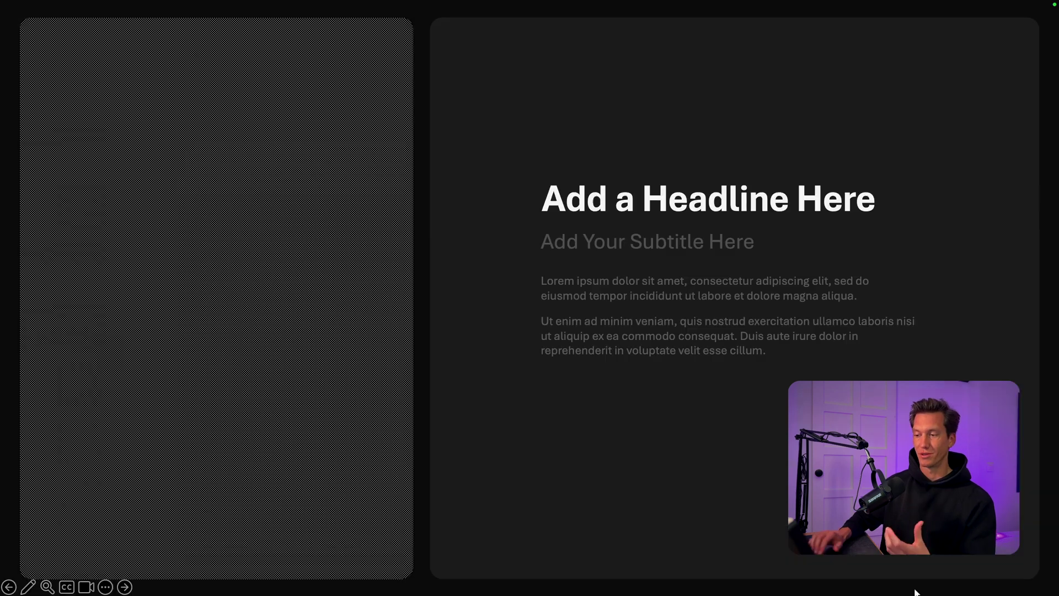
pyautogui.click(913, 588)
# - Advance through several dark slides in the show to the numbered columns slide
pyautogui.press('Right')
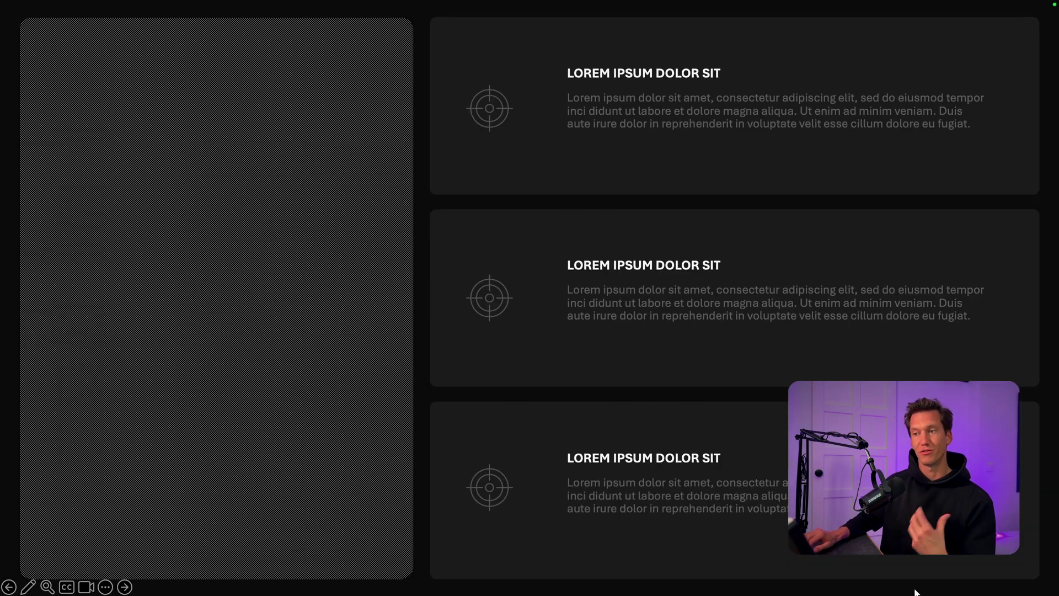
pyautogui.press('Right')
pyautogui.press('Right')
pyautogui.press('Right')
pyautogui.press('Right')
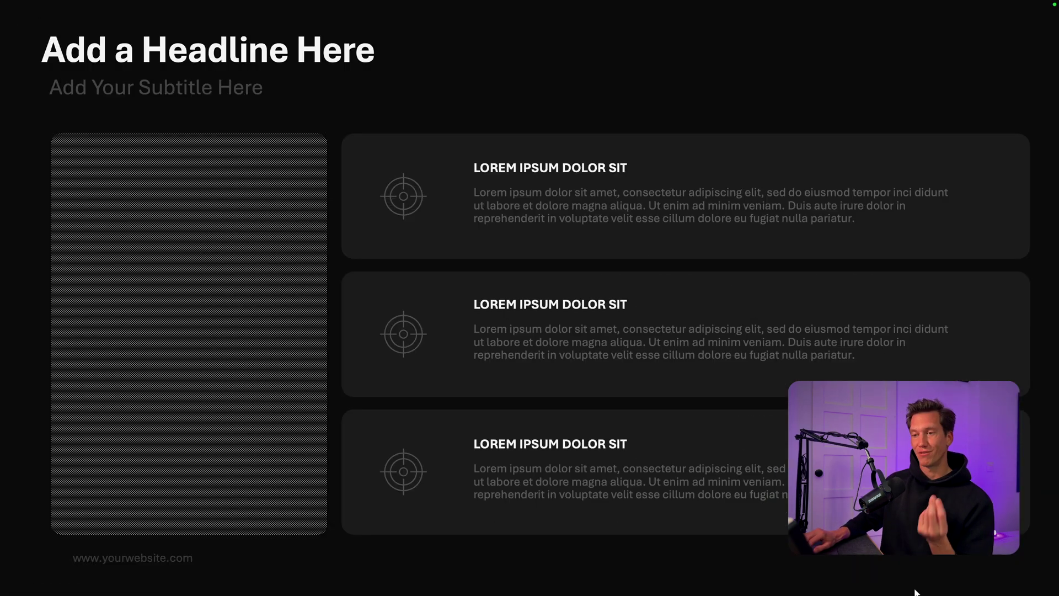
pyautogui.press('Right')
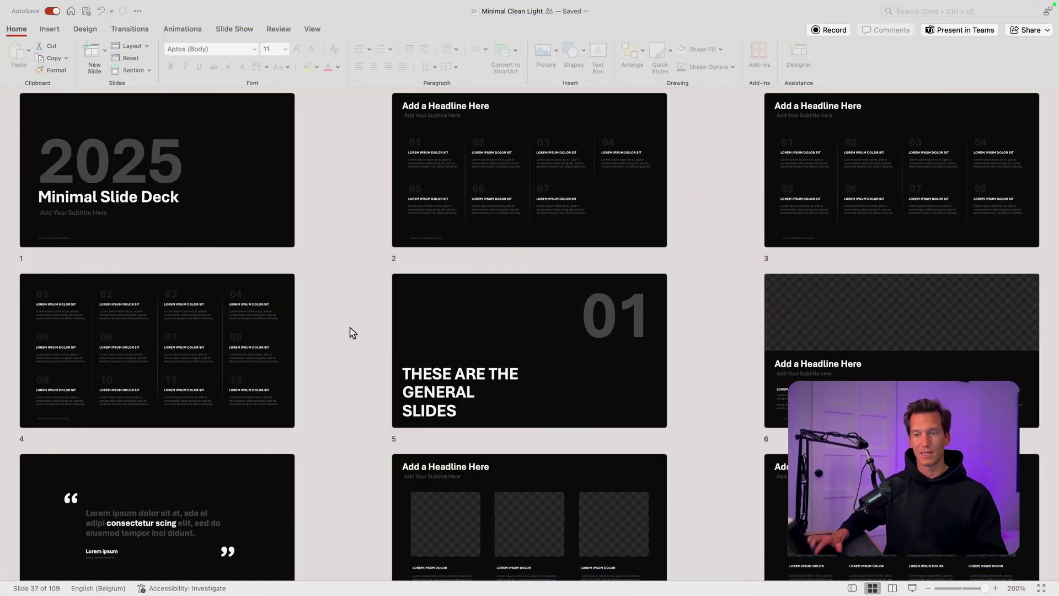
# - Scroll the slide grid down to slide 37 and open it in Normal view
pyautogui.scroll(-2, 350, 331)
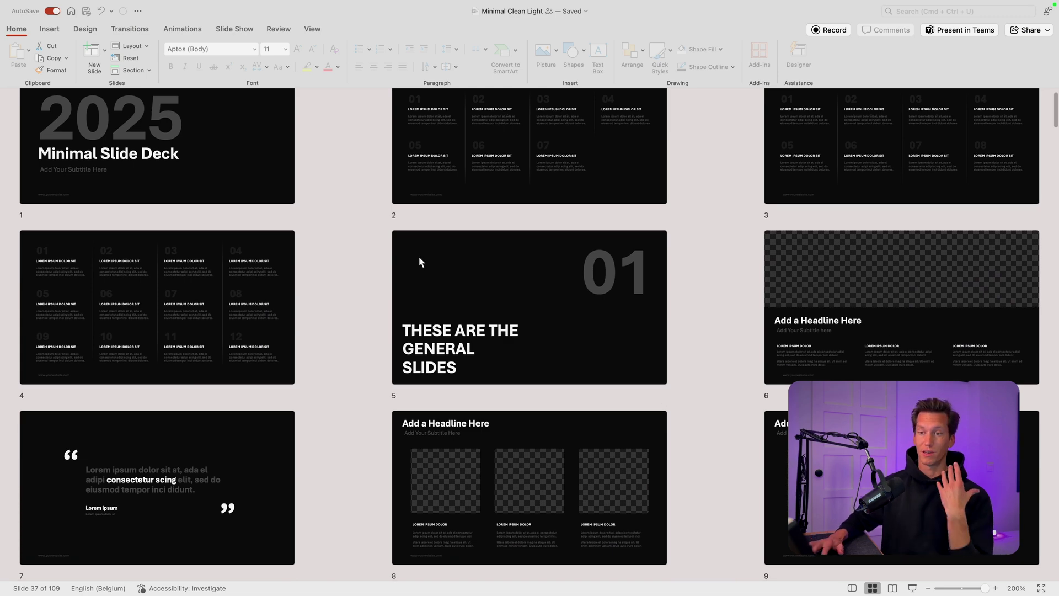
pyautogui.scroll(-3, 570, 496)
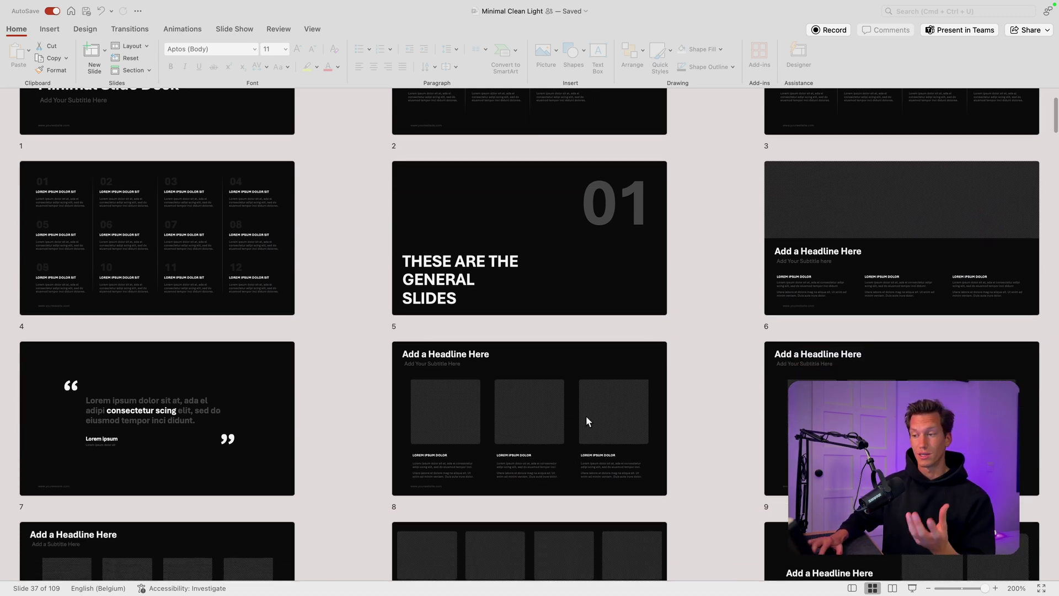
pyautogui.scroll(-5, 585, 421)
pyautogui.scroll(-5, 431, 409)
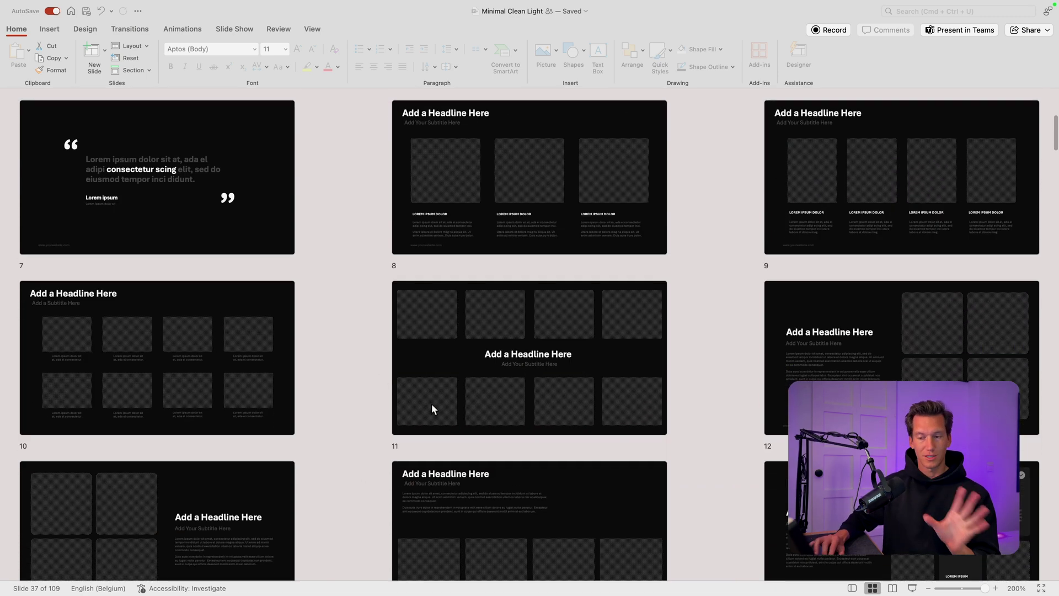
pyautogui.scroll(-1, 432, 408)
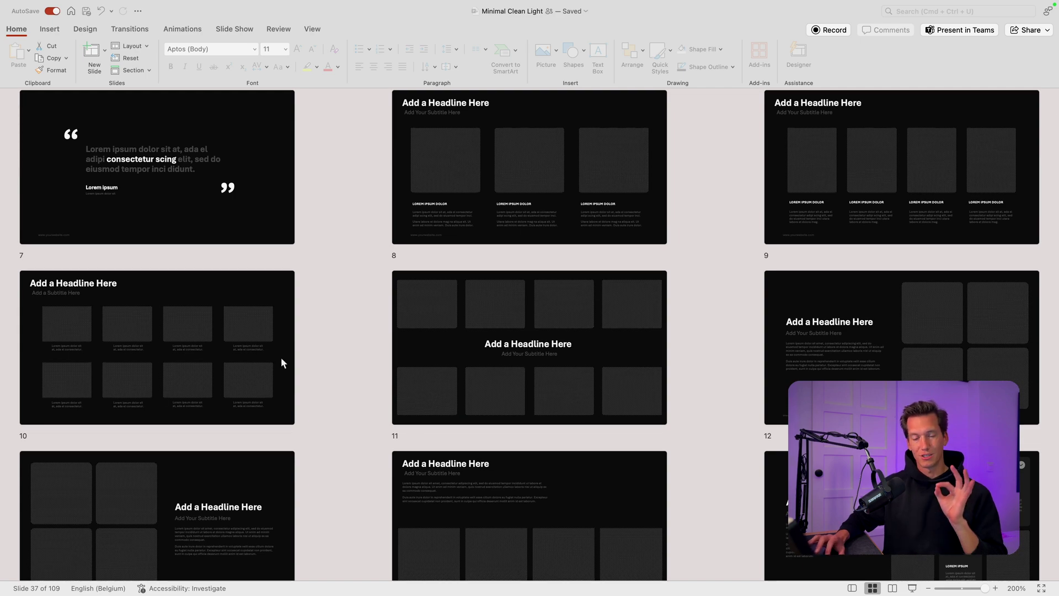
pyautogui.scroll(-5, 490, 393)
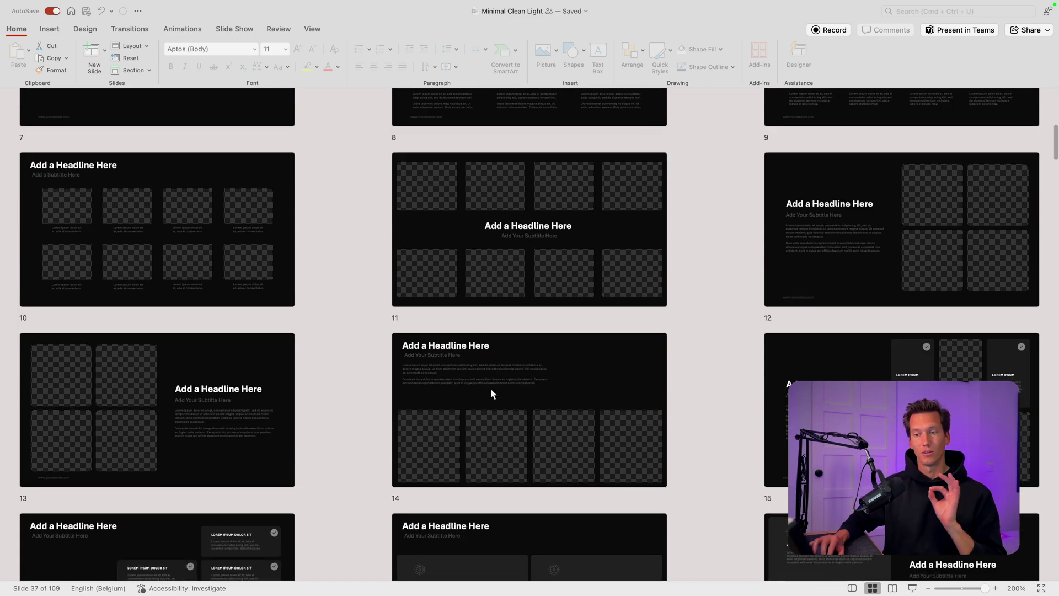
pyautogui.scroll(-5, 490, 393)
pyautogui.scroll(-4, 492, 393)
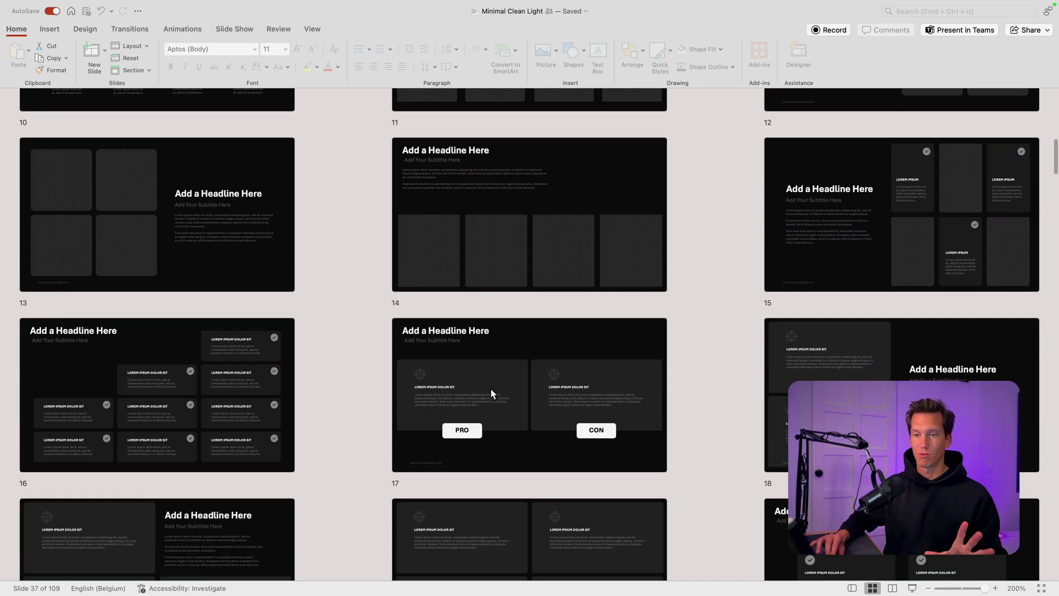
pyautogui.scroll(-20, 409, 379)
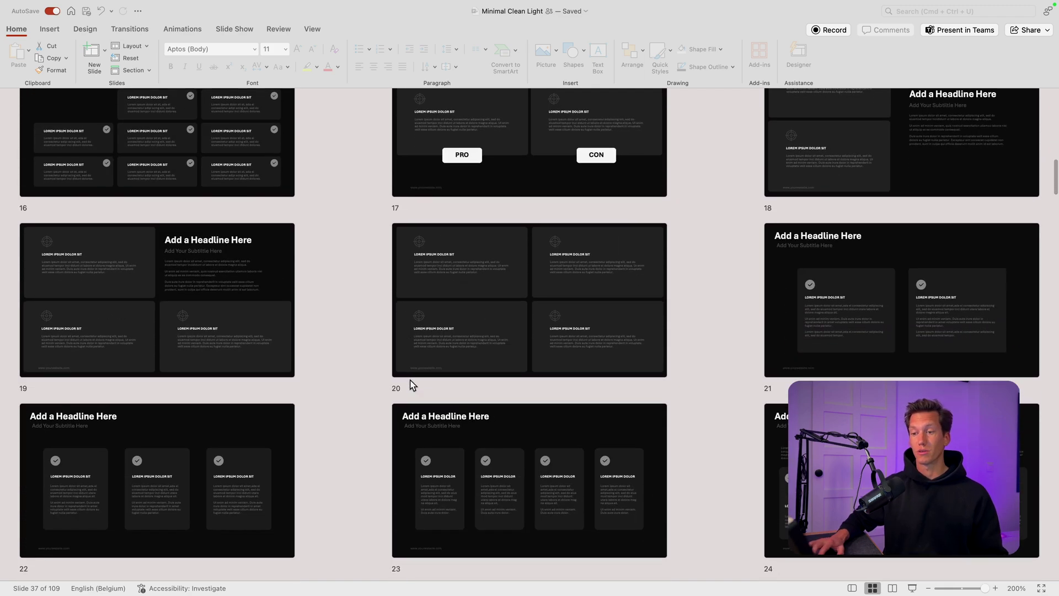
pyautogui.scroll(-15, 409, 379)
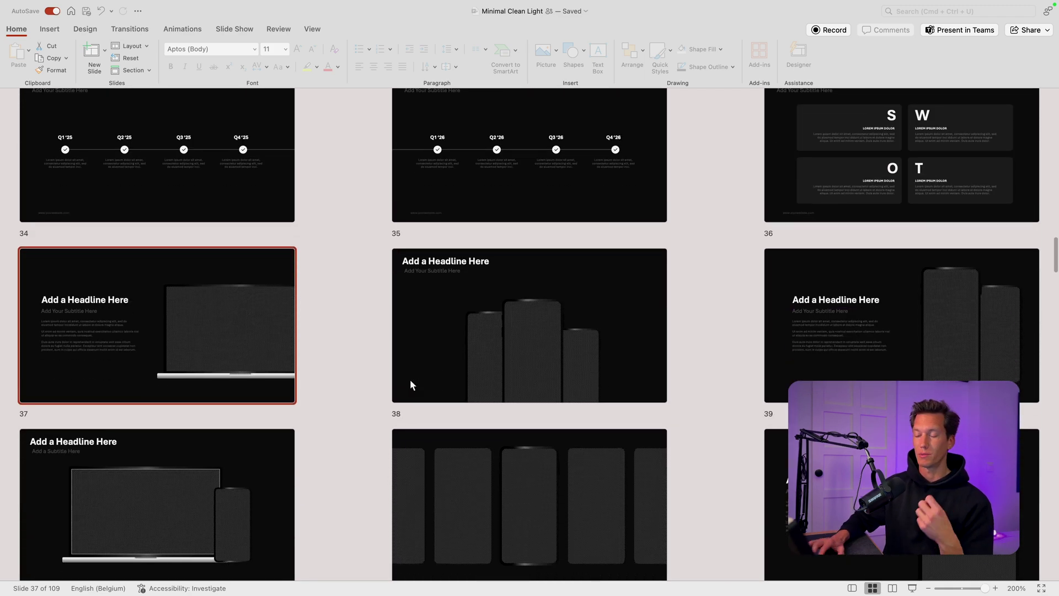
pyautogui.doubleClick(236, 324)
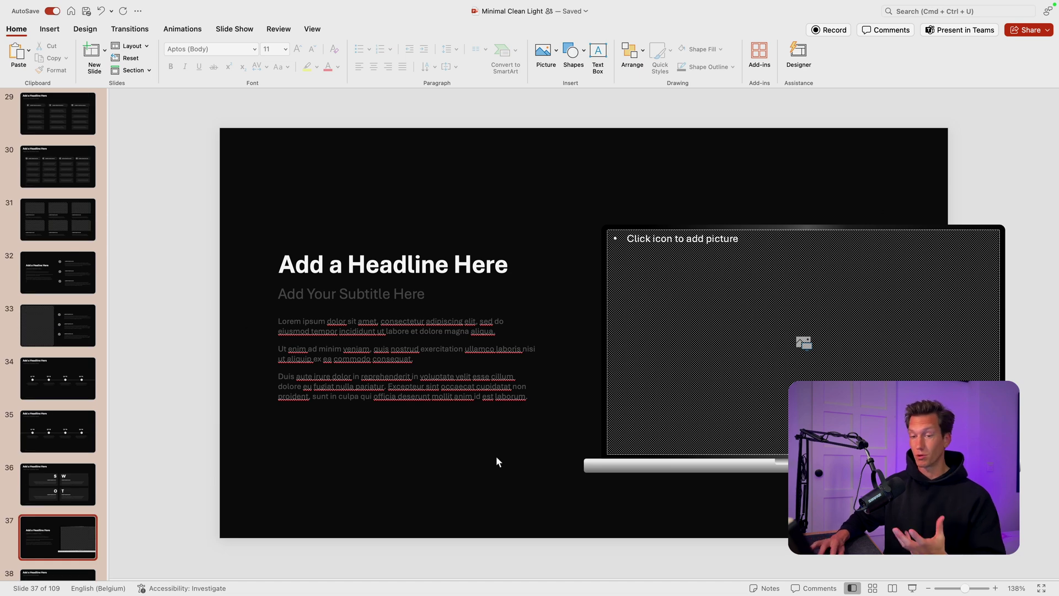
pyautogui.scroll(-3, 48, 462)
# - On slide 39, insert stock photos from a 'nature' search into both phone mockups
pyautogui.click(69, 437)
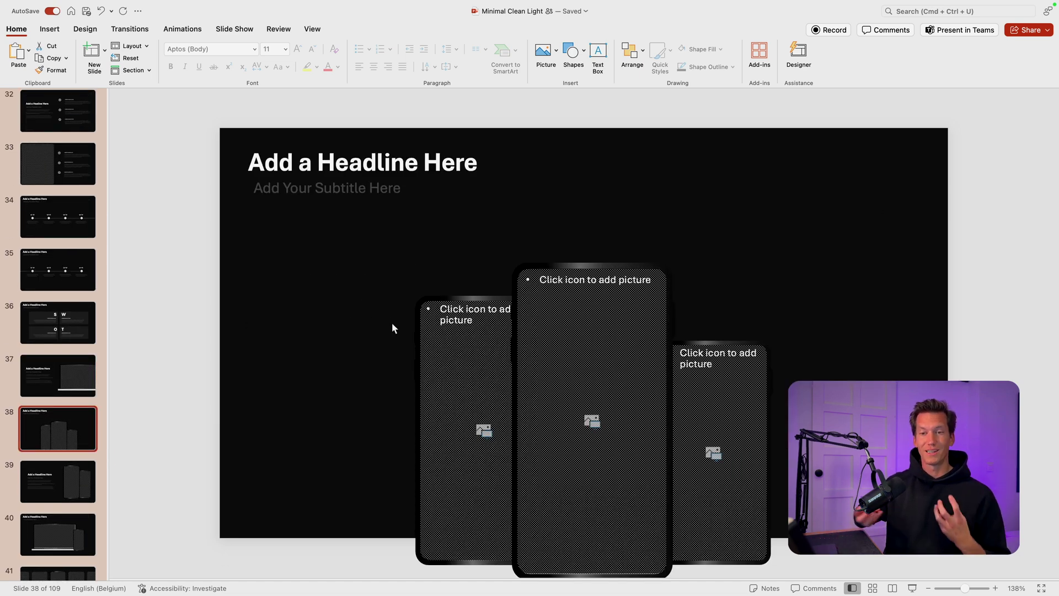
pyautogui.click(50, 480)
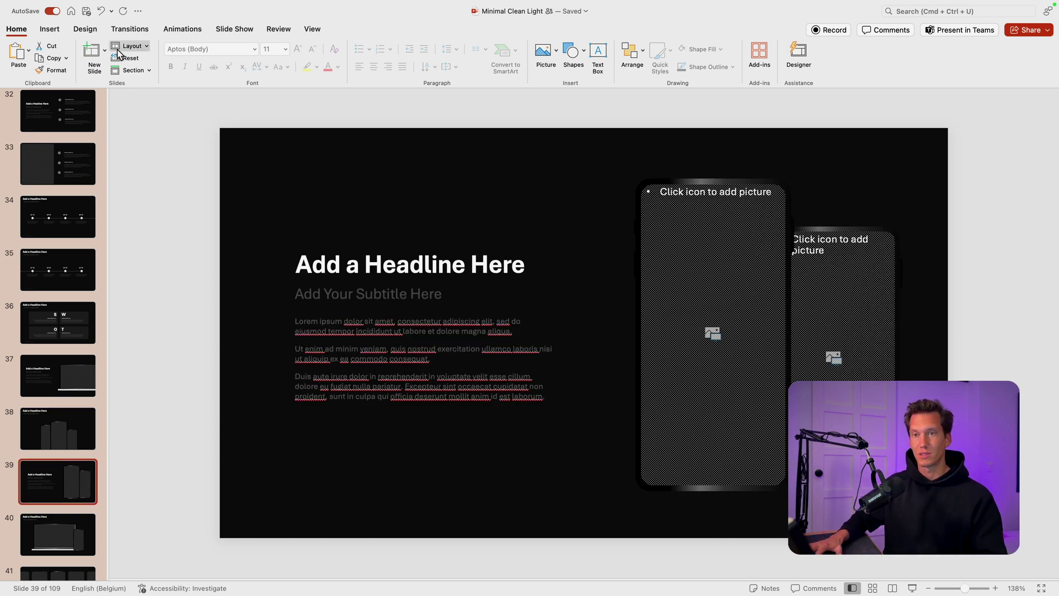
pyautogui.click(52, 31)
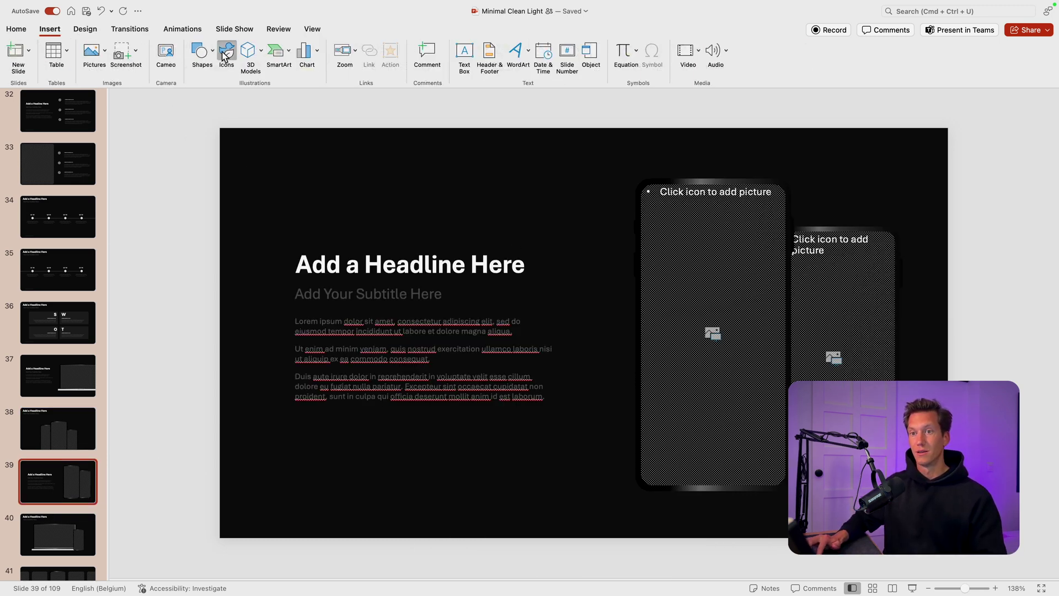
pyautogui.click(227, 51)
pyautogui.click(932, 126)
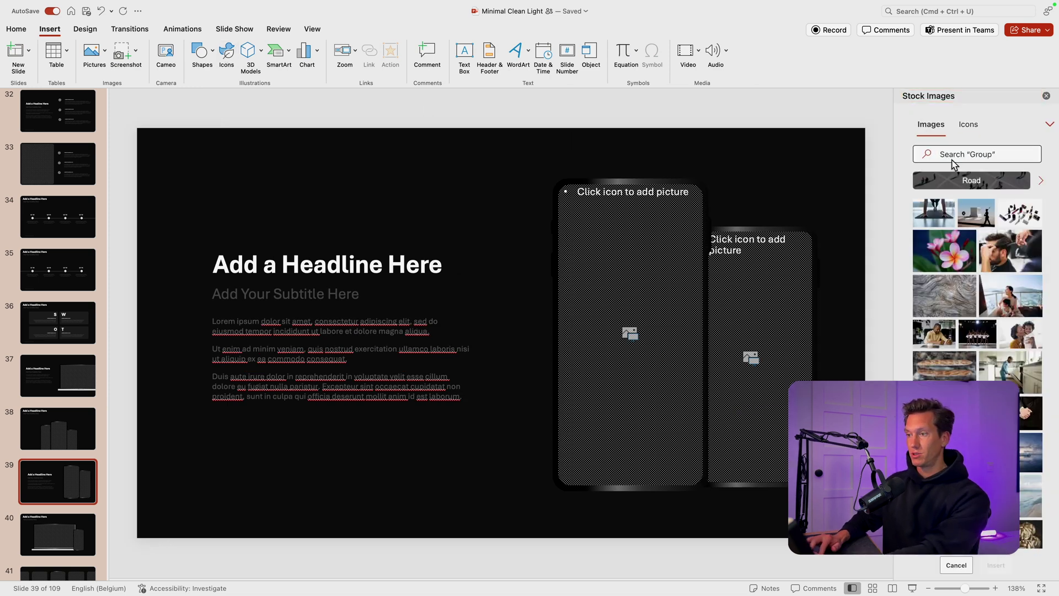
pyautogui.click(955, 155)
pyautogui.write('nauter')
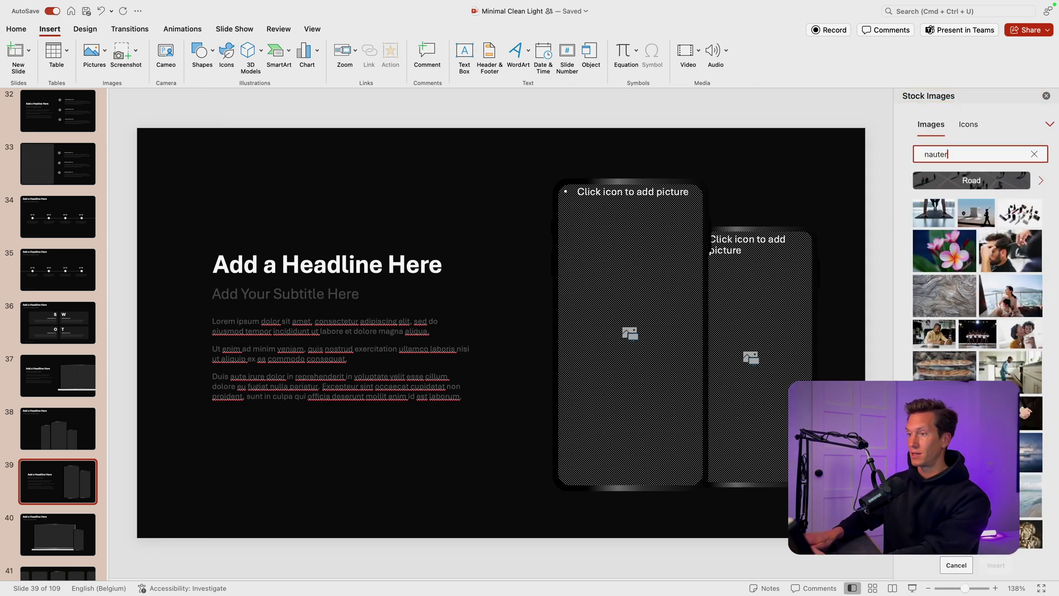
pyautogui.press('Return')
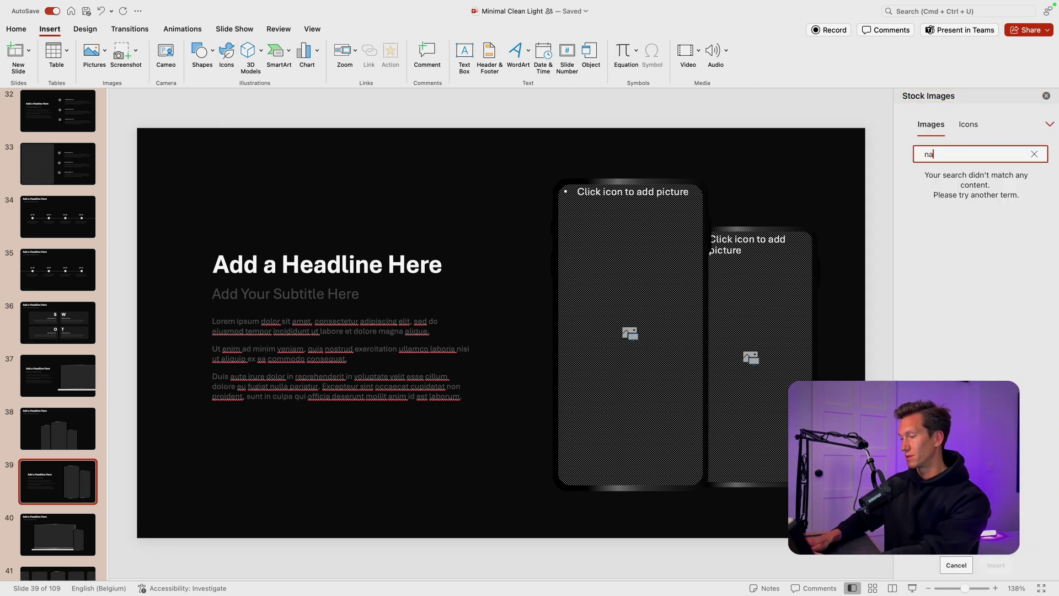
pyautogui.write('ture')
pyautogui.press('Return')
pyautogui.click(943, 191)
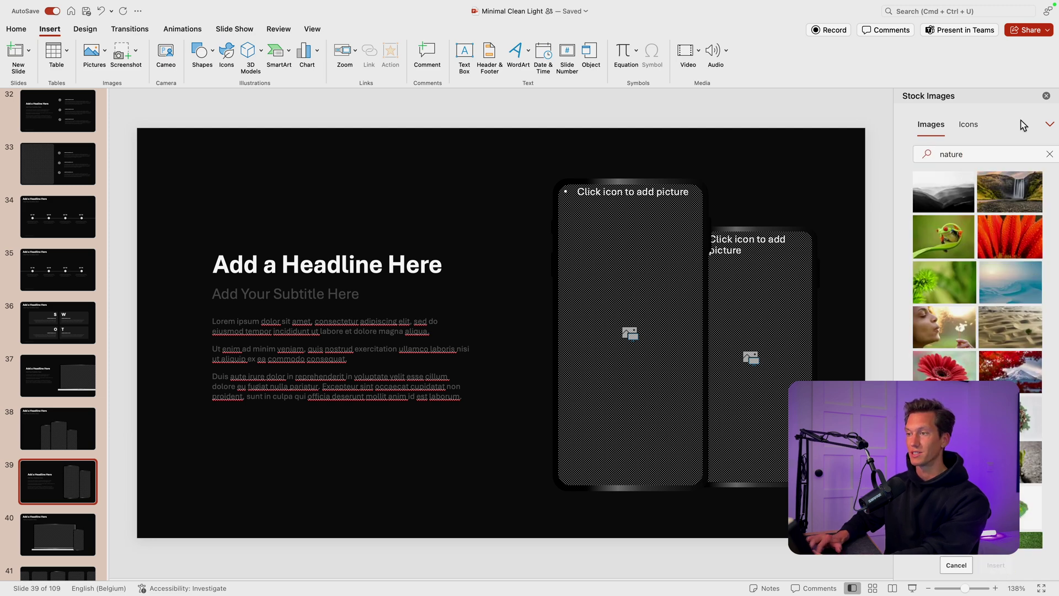
pyautogui.click(1045, 96)
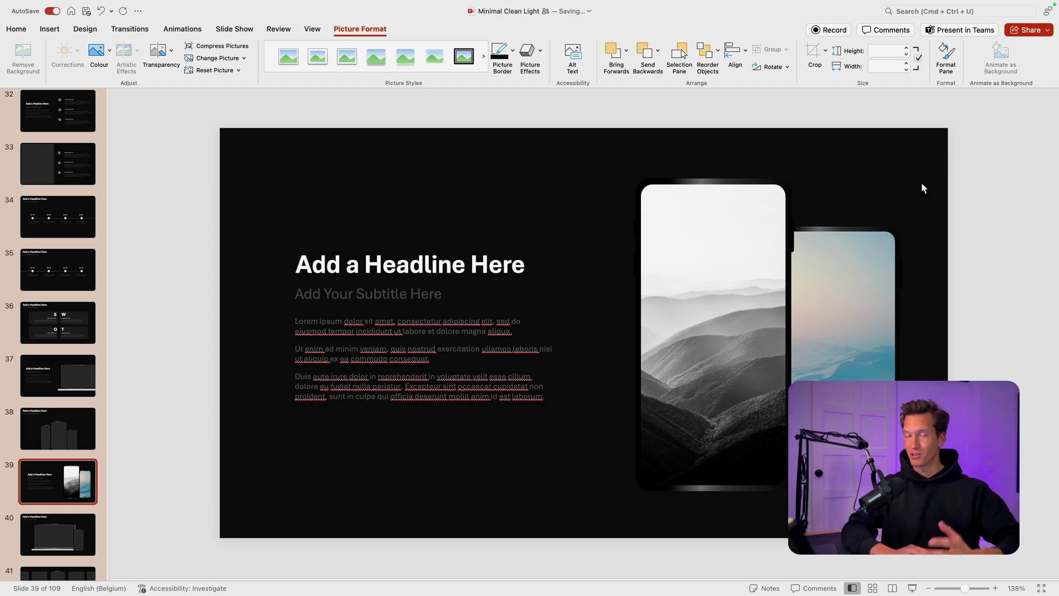
# - Move from the laptop mockup slide 37 up to slide 27
pyautogui.click(71, 388)
pyautogui.scroll(5, 72, 391)
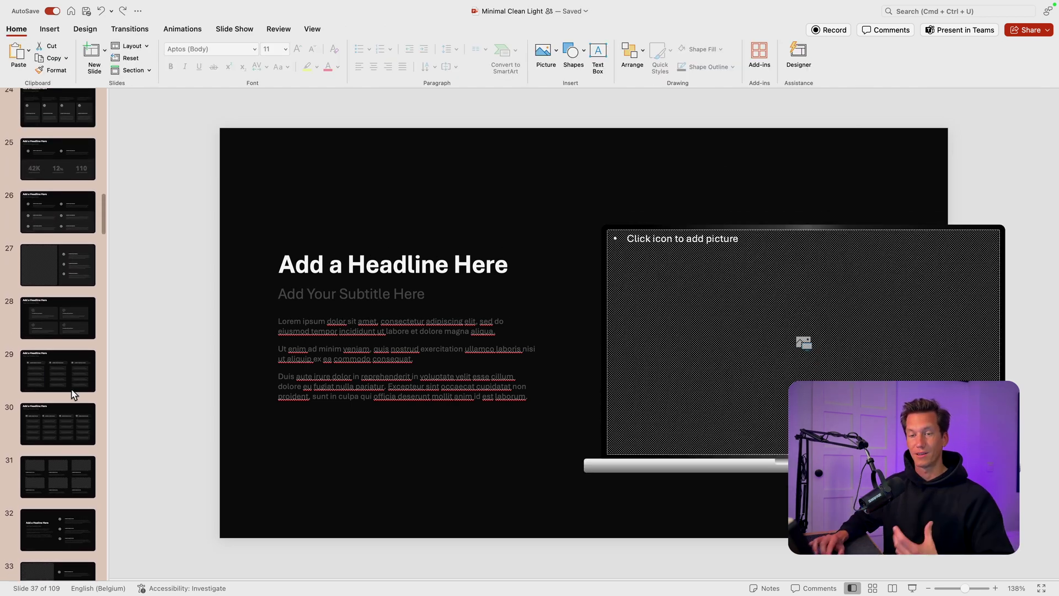
pyautogui.scroll(2, 73, 392)
pyautogui.click(61, 295)
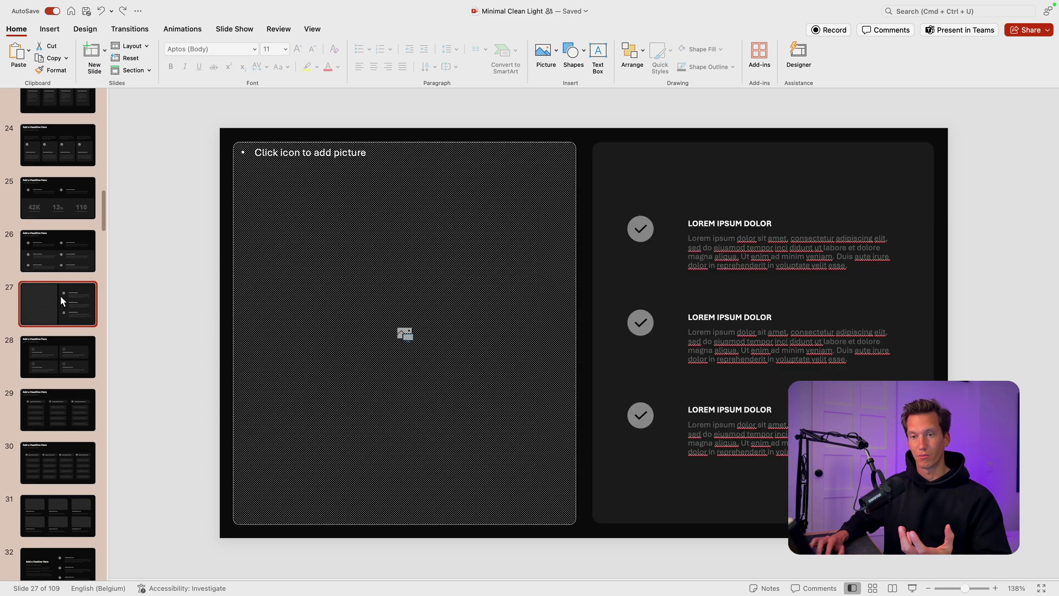
# - Search stock images for 'building' and insert the man-running-upstairs photo on slide 27
pyautogui.click(48, 29)
pyautogui.click(226, 52)
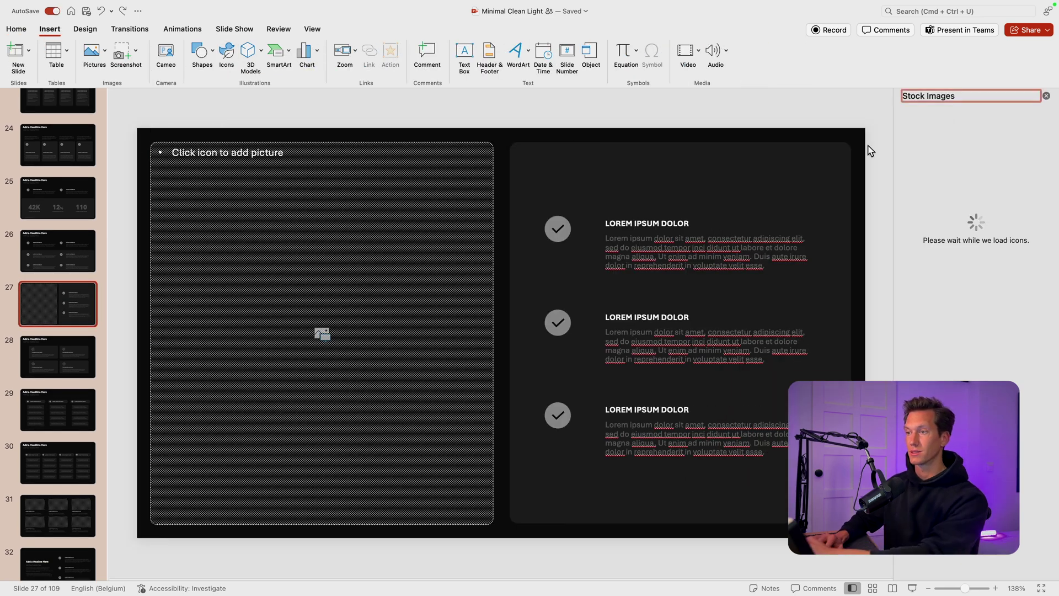
pyautogui.click(942, 154)
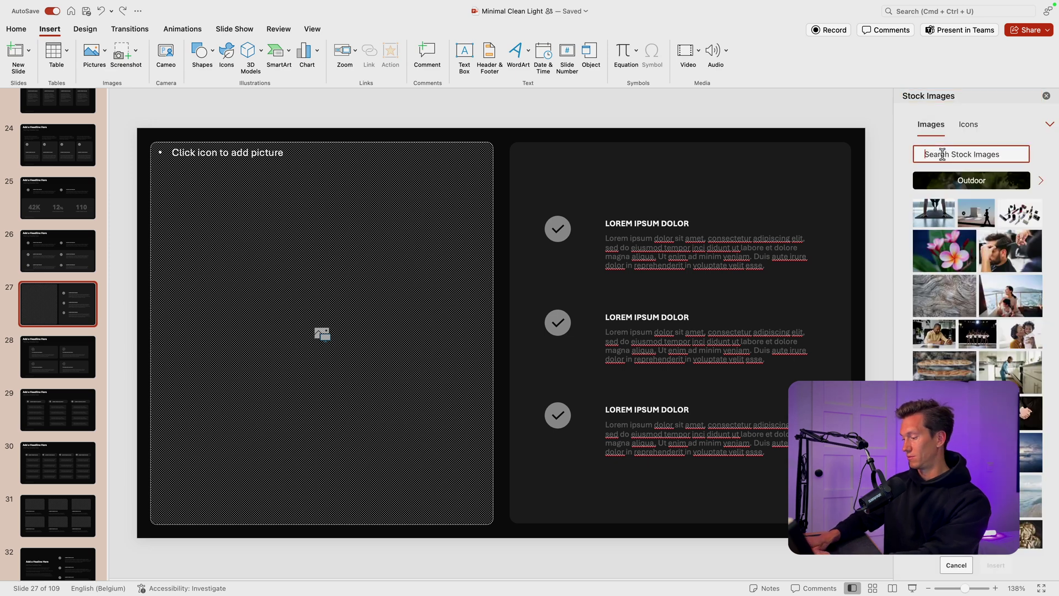
pyautogui.write('building')
pyautogui.scroll(-3, 974, 302)
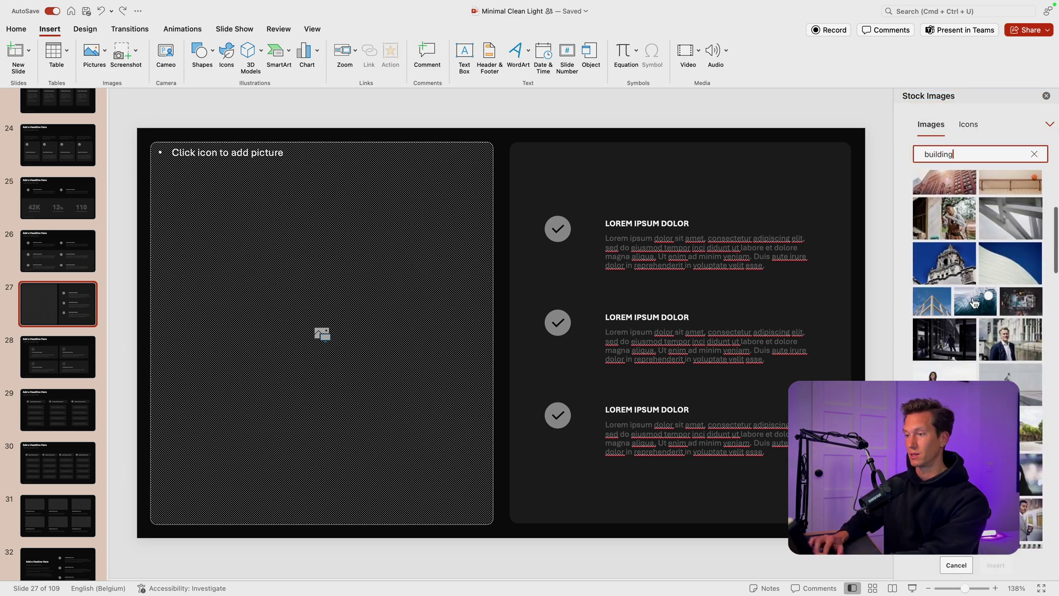
pyautogui.scroll(-2, 967, 329)
pyautogui.click(1019, 281)
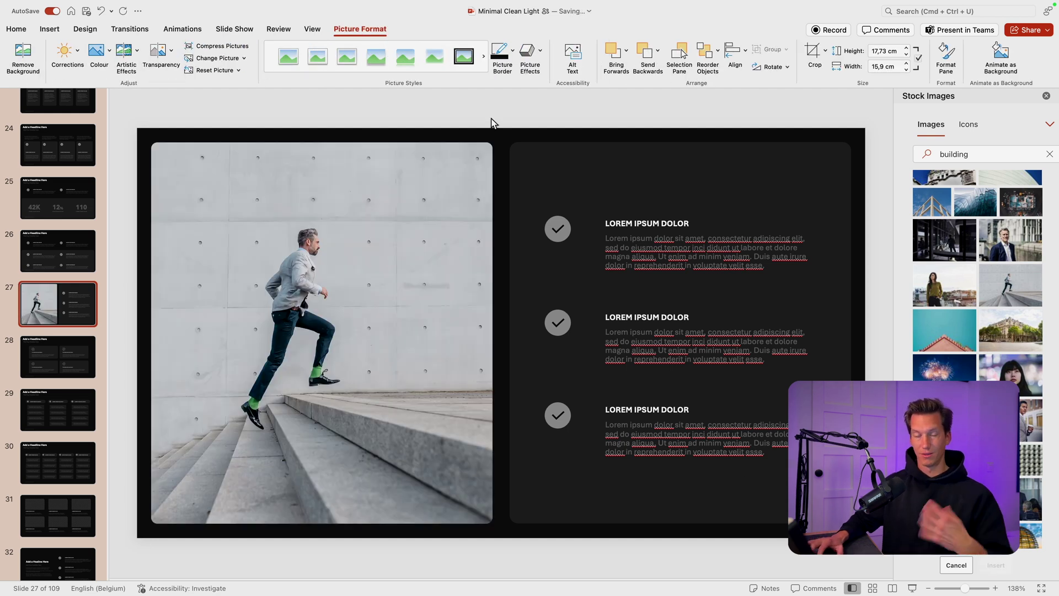
# - Delete the runner photo from slide 27's picture placeholder
pyautogui.click(490, 124)
pyautogui.click(384, 292)
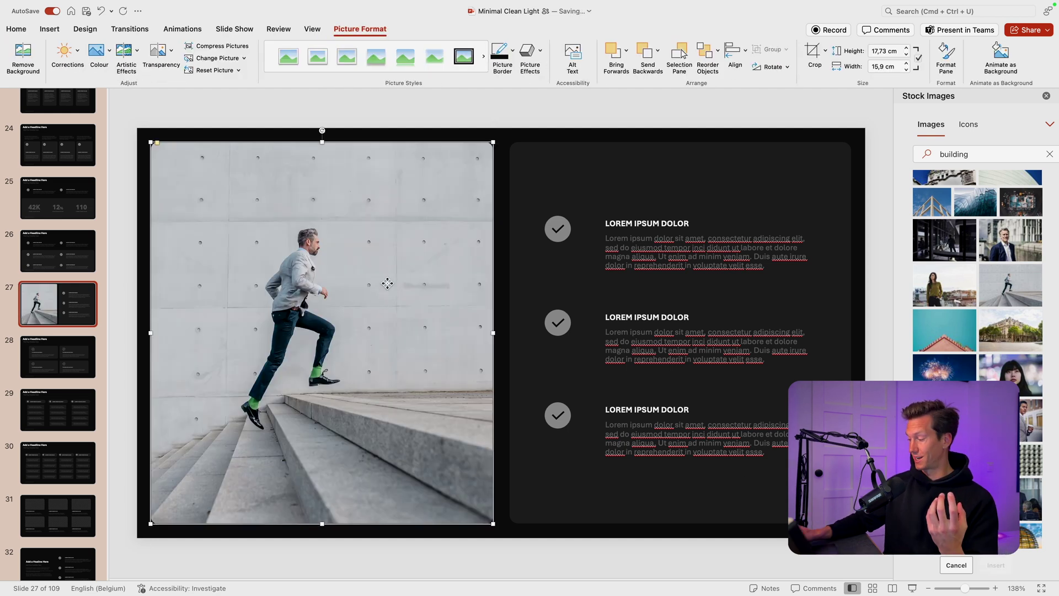
pyautogui.press('Delete')
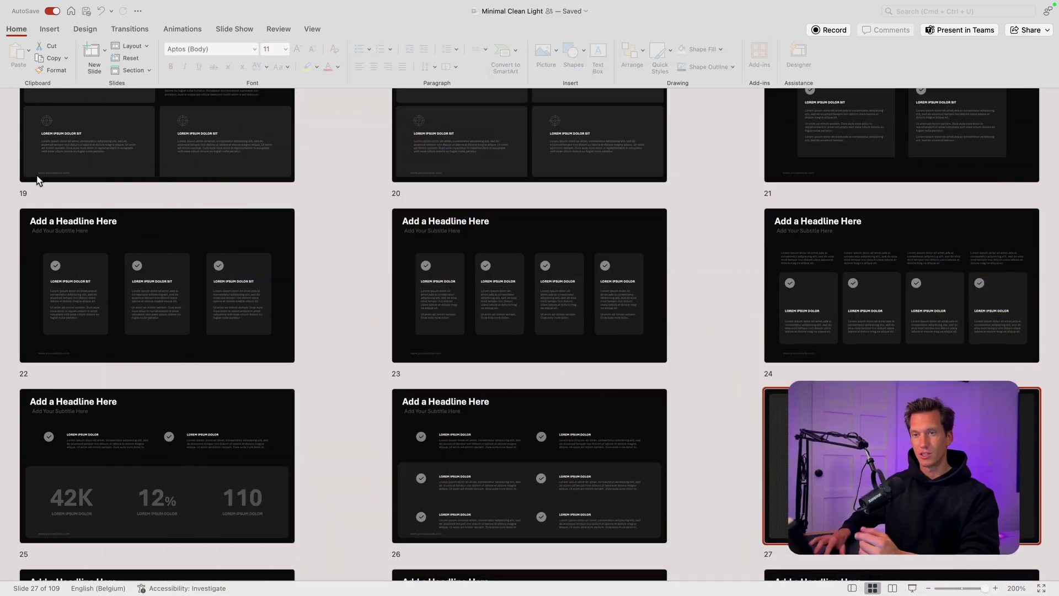
# - Switch the slide master's theme fonts to Garamond and close Master View
pyautogui.scroll(15, 450, 208)
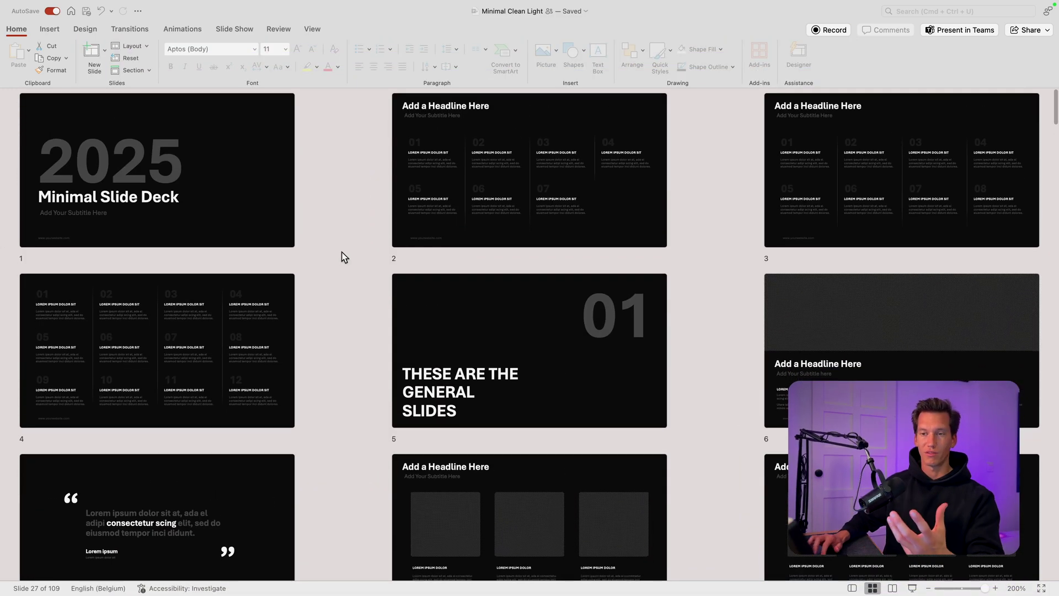
pyautogui.click(251, 203)
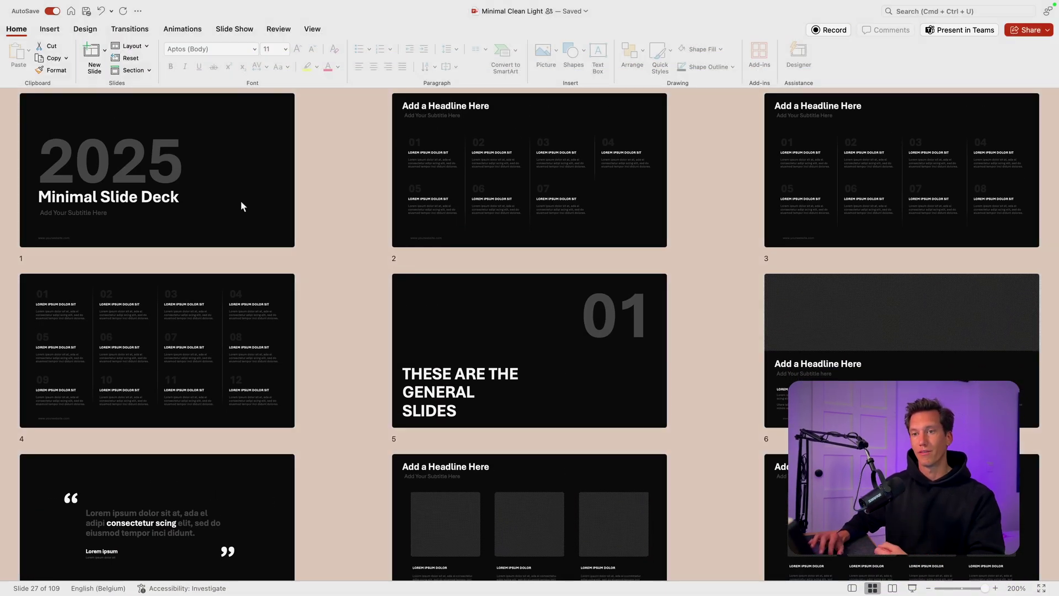
pyautogui.click(312, 28)
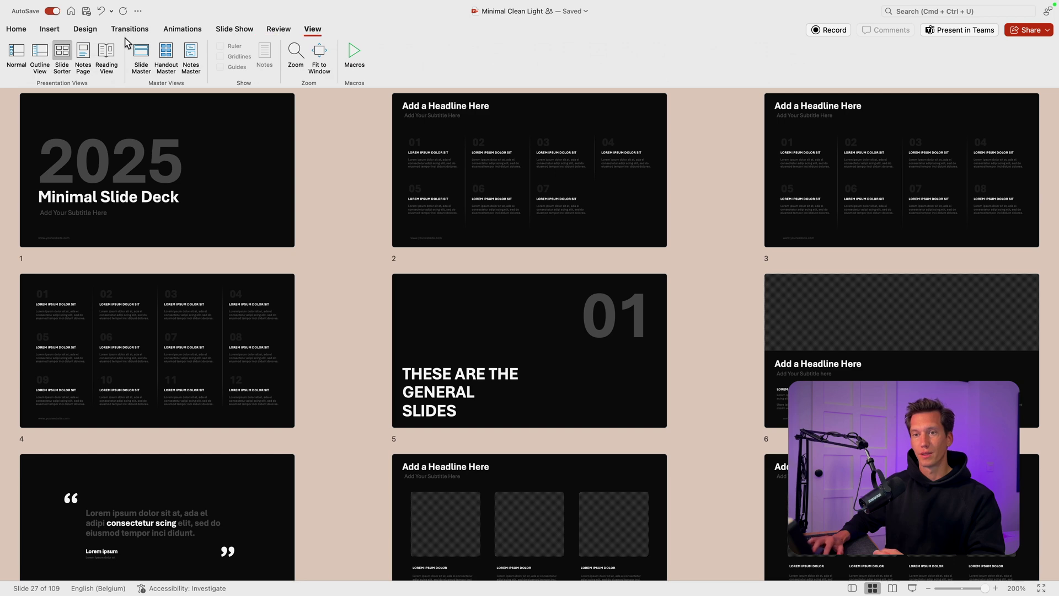
pyautogui.click(141, 53)
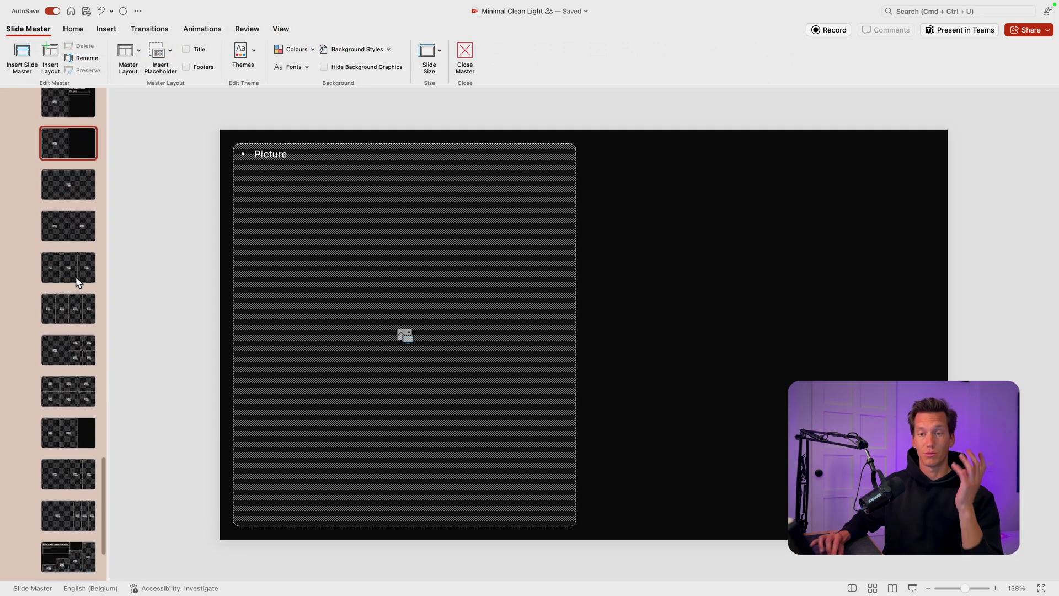
pyautogui.scroll(10, 75, 282)
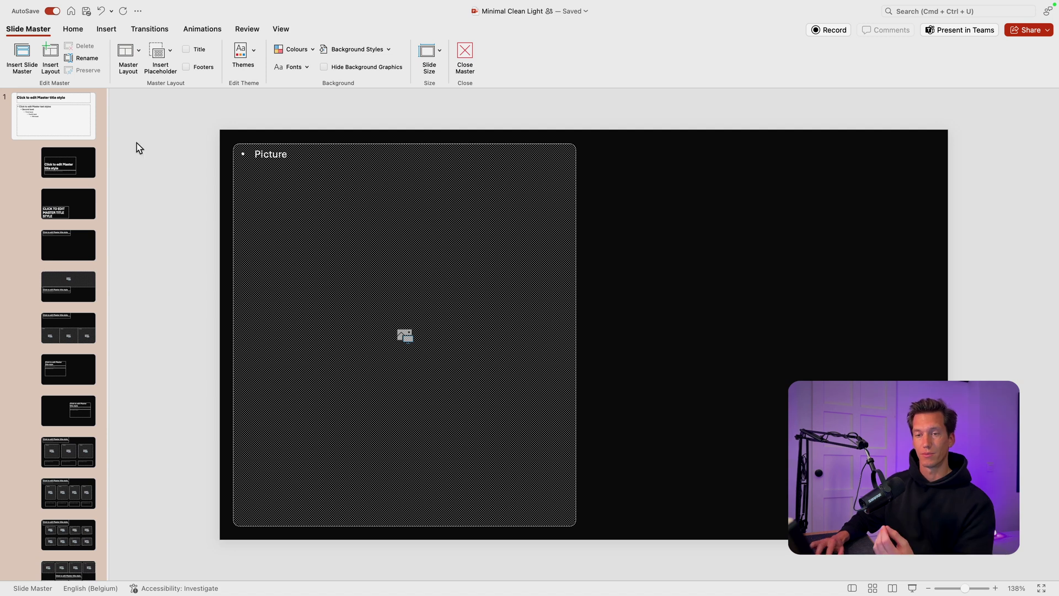
pyautogui.click(306, 68)
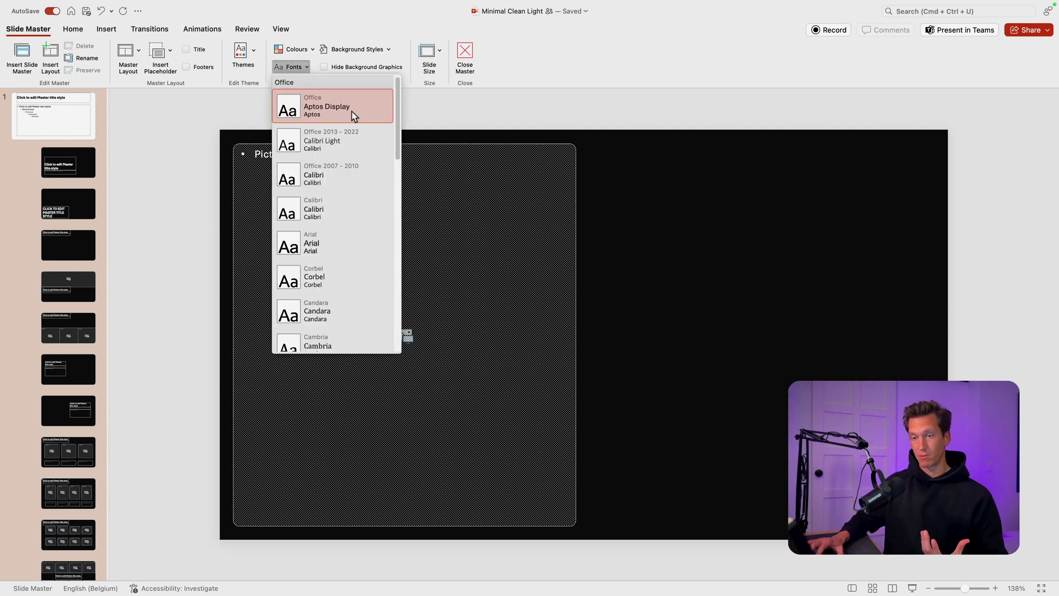
pyautogui.scroll(-3, 343, 218)
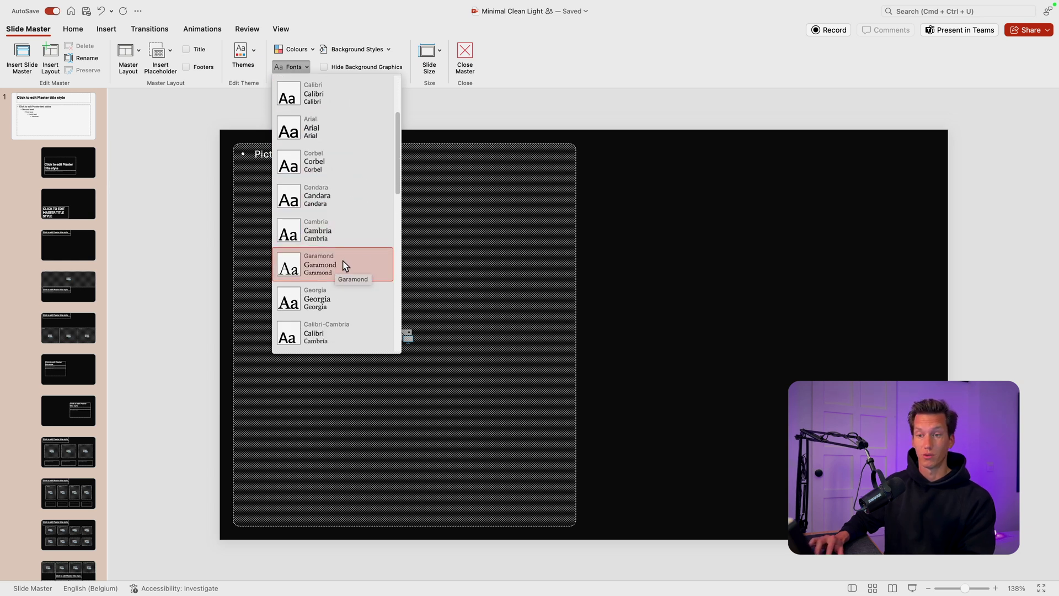
pyautogui.click(343, 281)
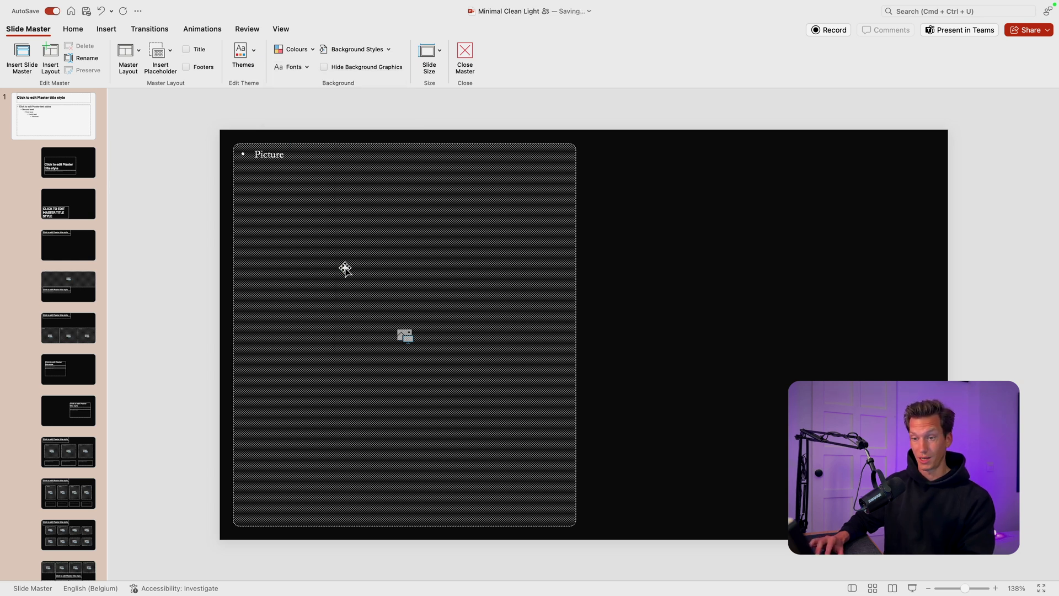
pyautogui.click(65, 165)
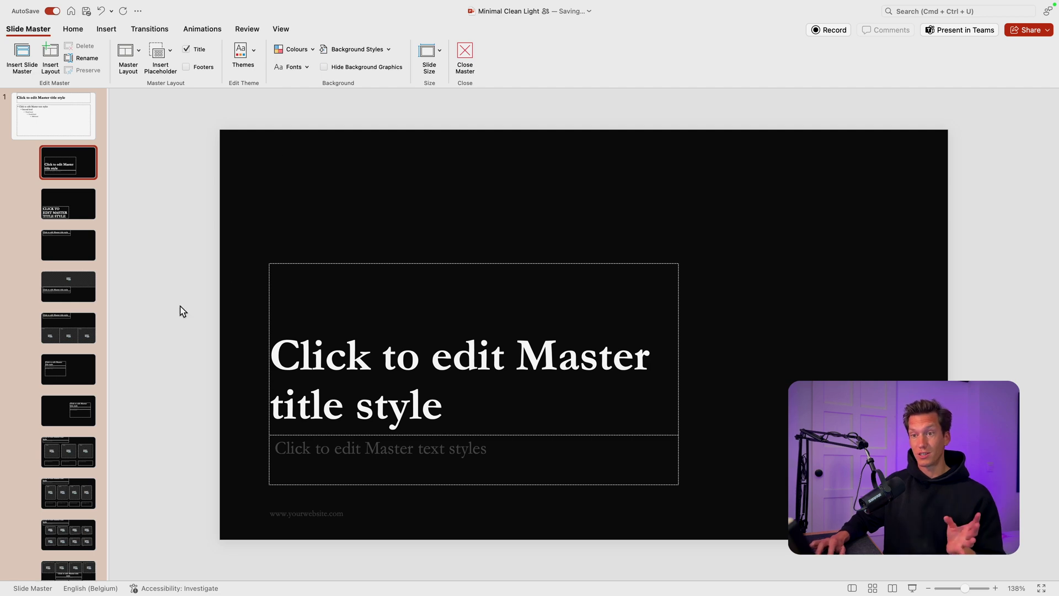
pyautogui.click(465, 52)
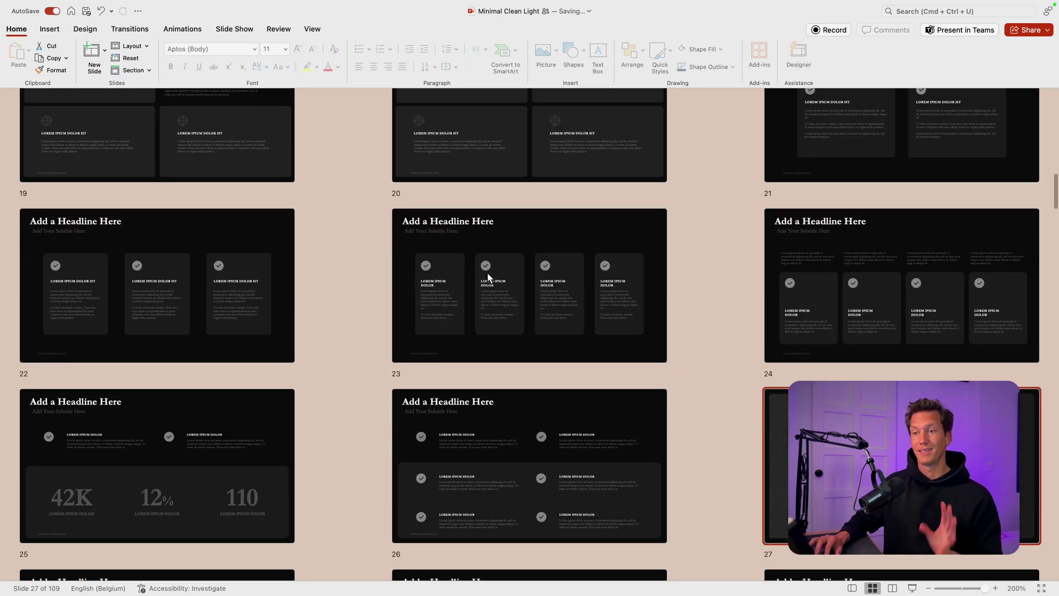
# - Review slides 2, 3, 4 and the title slide in Garamond in Normal view
pyautogui.doubleClick(535, 282)
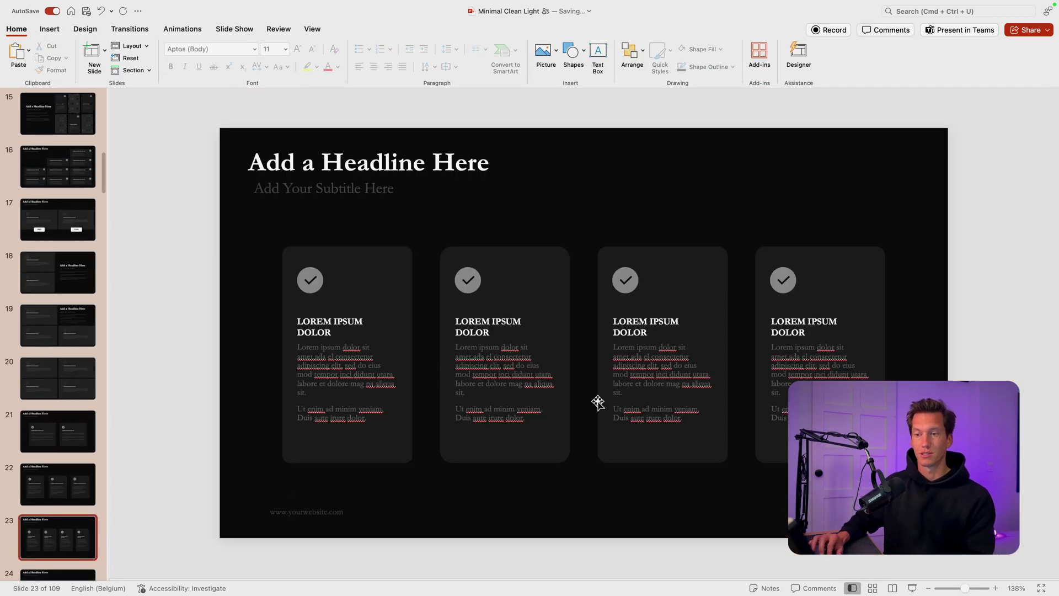
pyautogui.press('Up')
pyautogui.scroll(10, 45, 319)
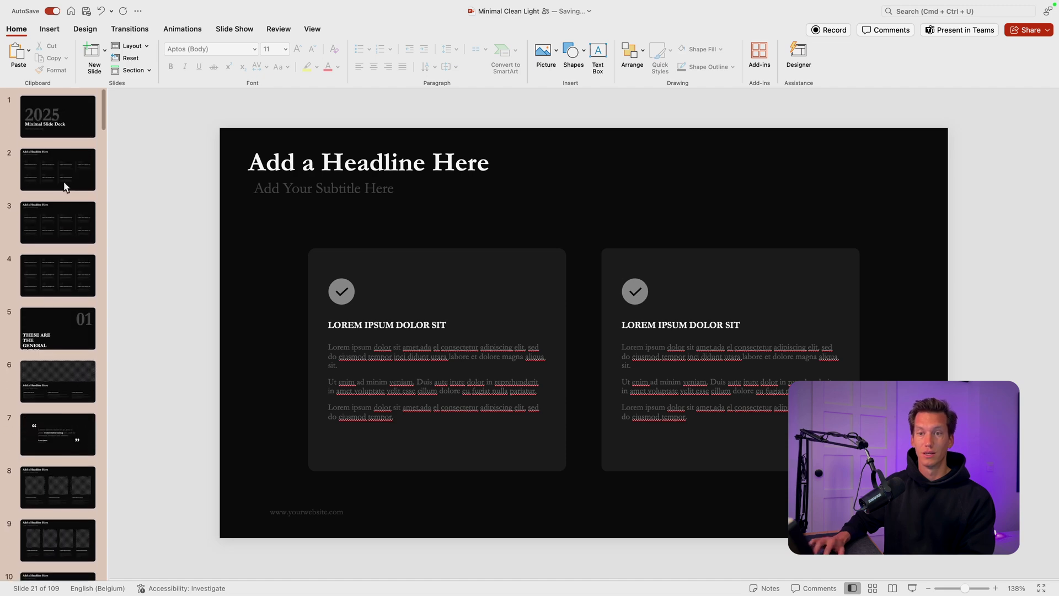
pyautogui.click(71, 114)
pyautogui.click(65, 209)
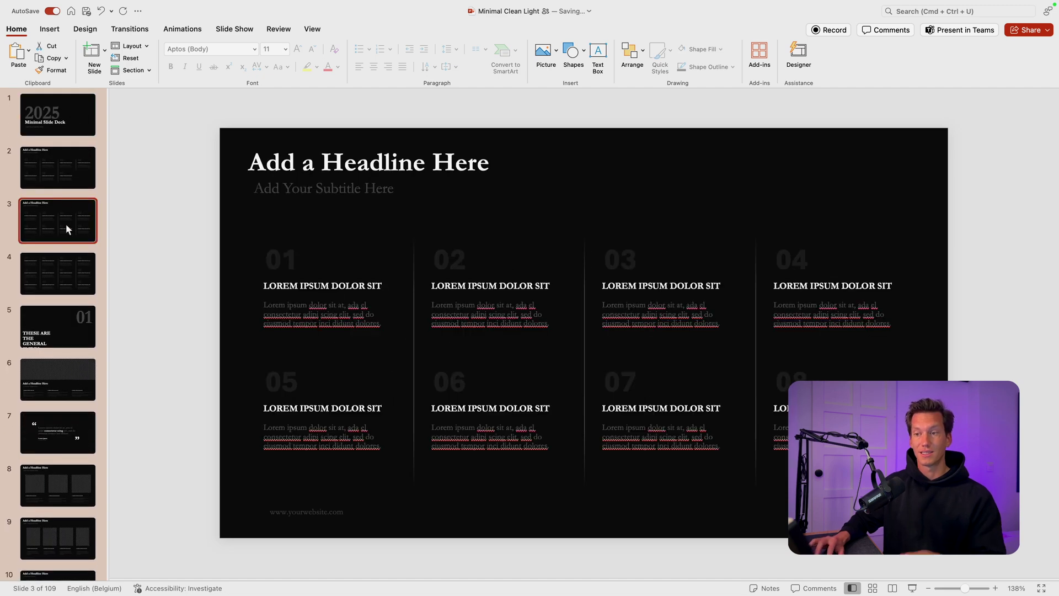
pyautogui.click(68, 278)
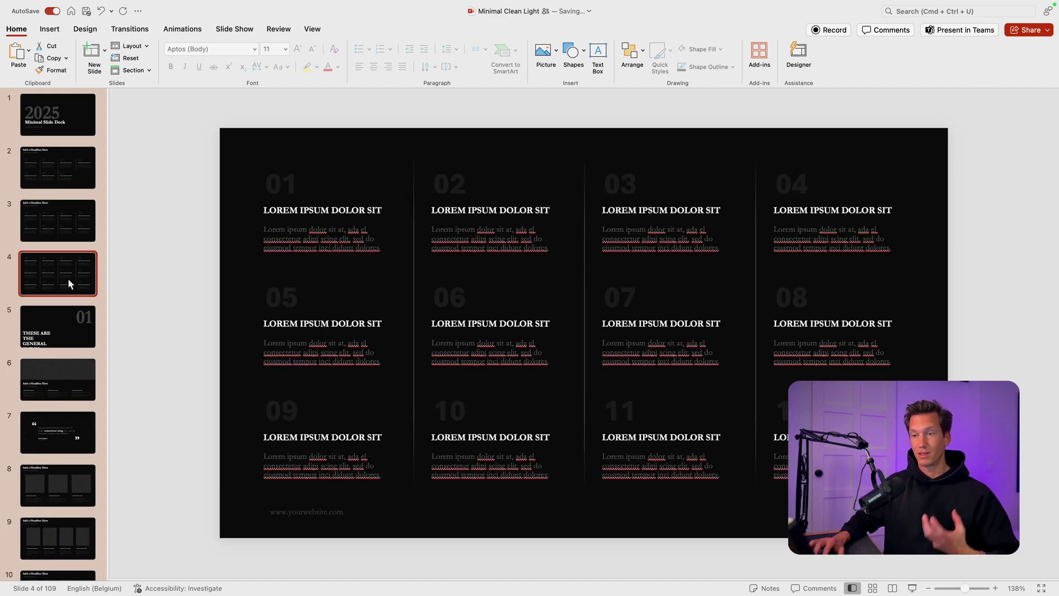
pyautogui.click(58, 114)
# - In the slide master, try Gill Sans MT and Office 2013 - 2022 fonts, ending on Office Aptos
pyautogui.click(314, 30)
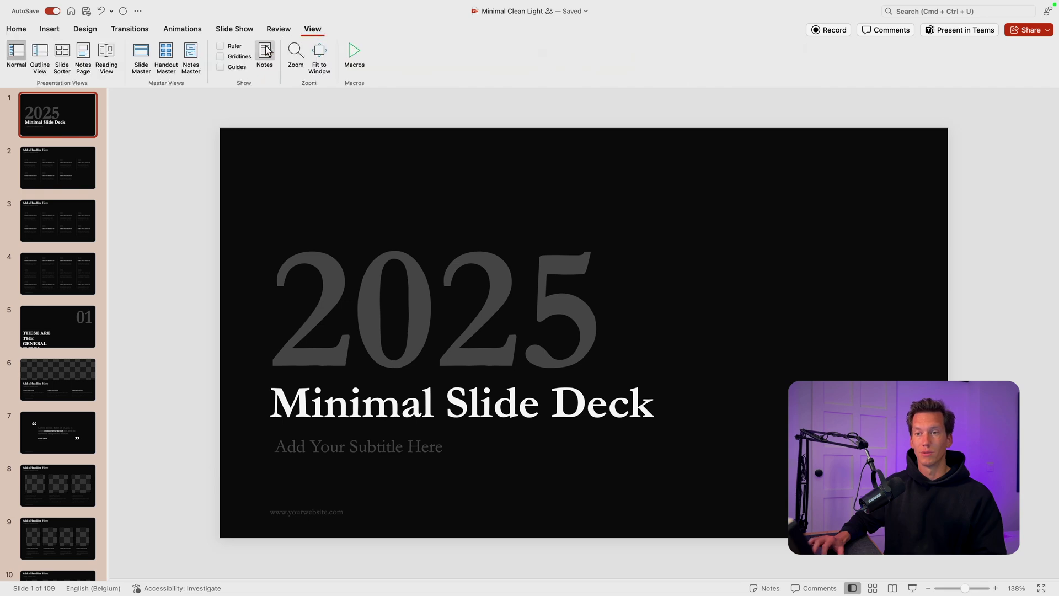
pyautogui.click(141, 58)
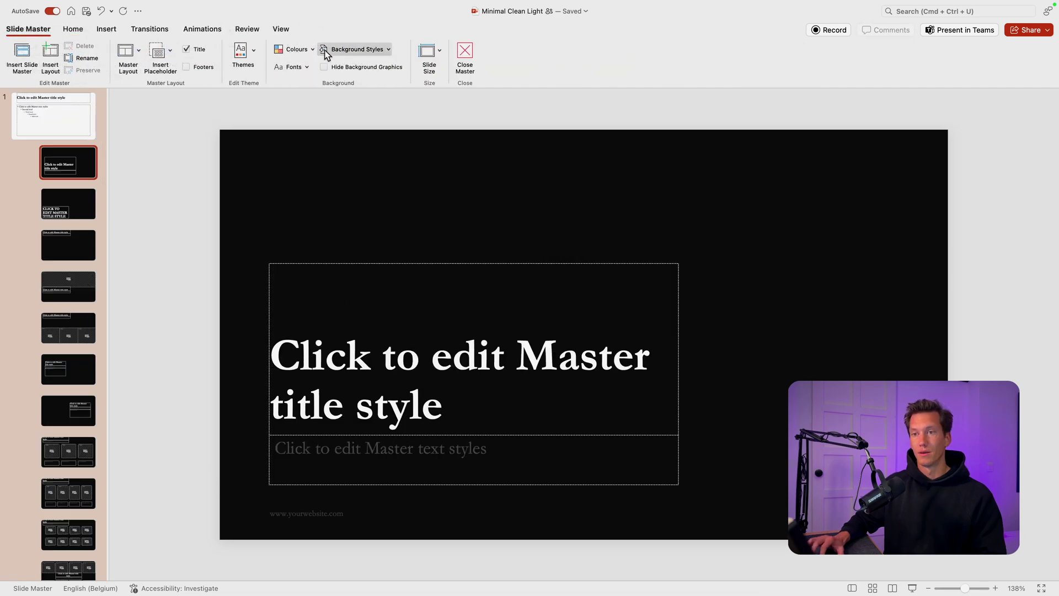
pyautogui.click(306, 67)
pyautogui.scroll(-5, 355, 285)
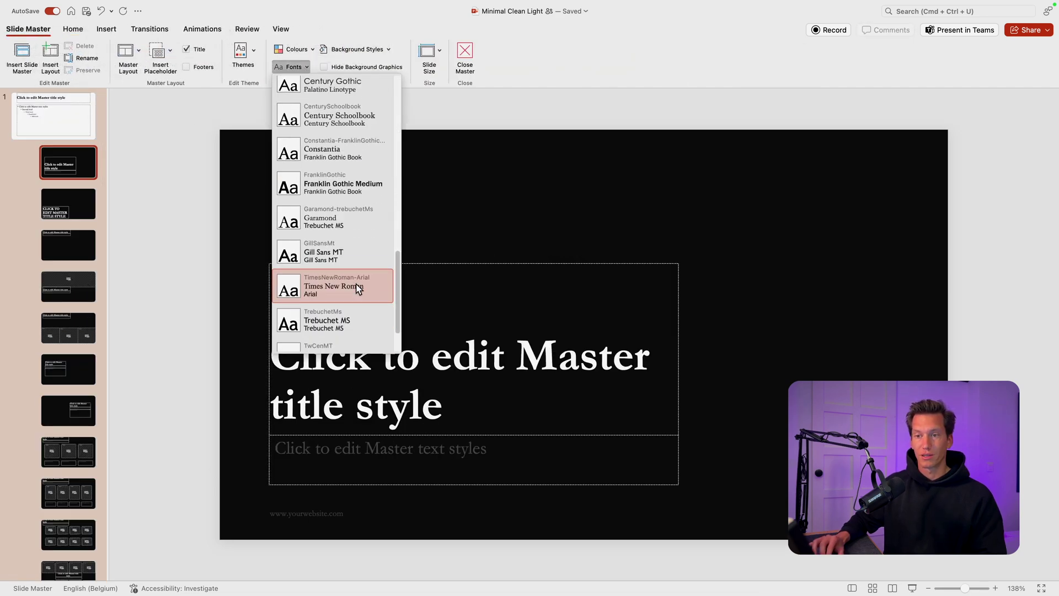
pyautogui.click(349, 232)
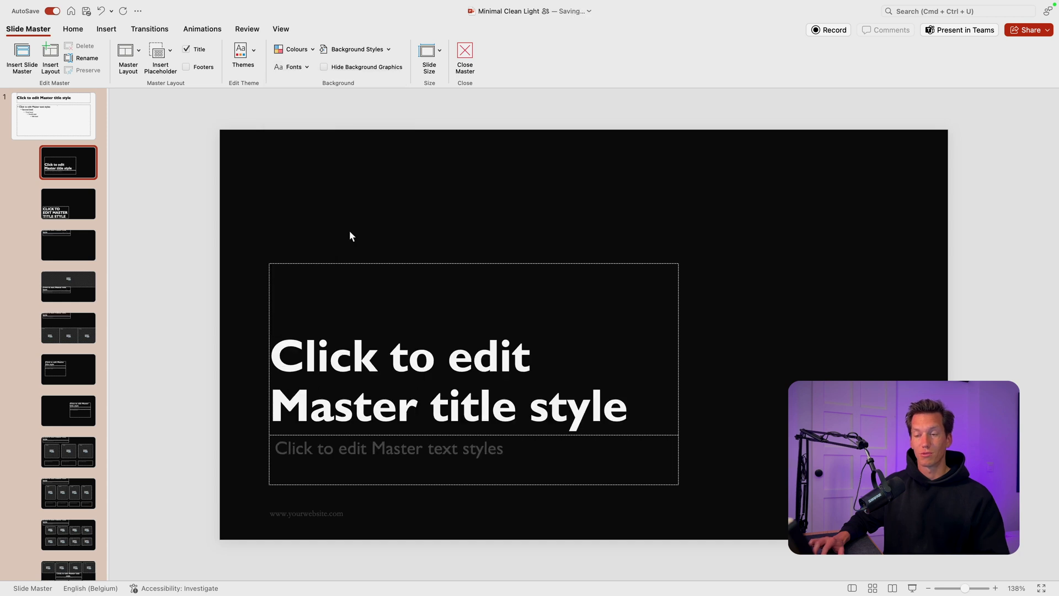
pyautogui.click(305, 67)
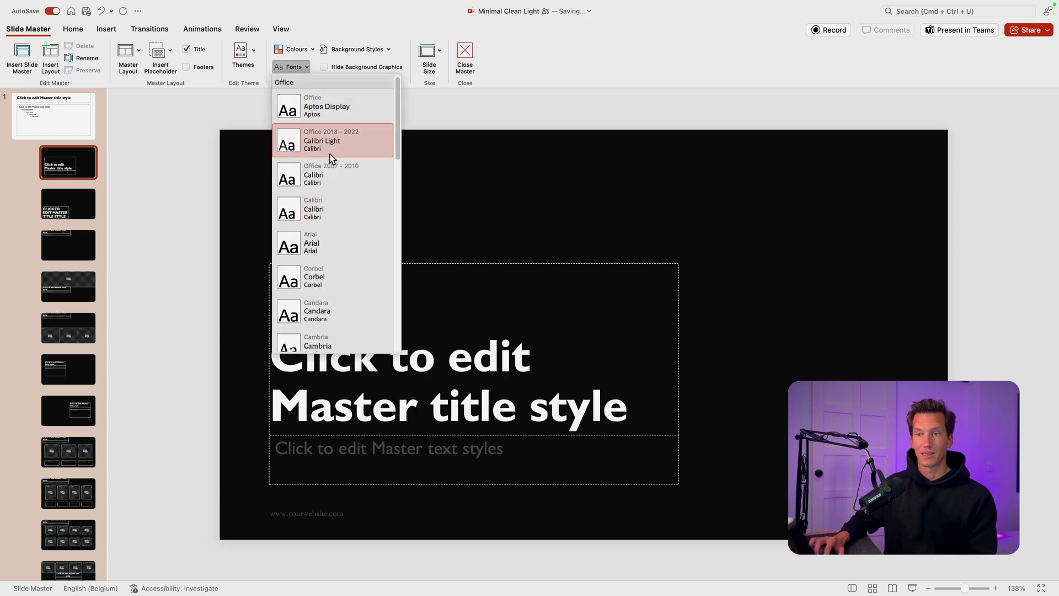
pyautogui.click(342, 131)
pyautogui.click(305, 66)
pyautogui.click(325, 105)
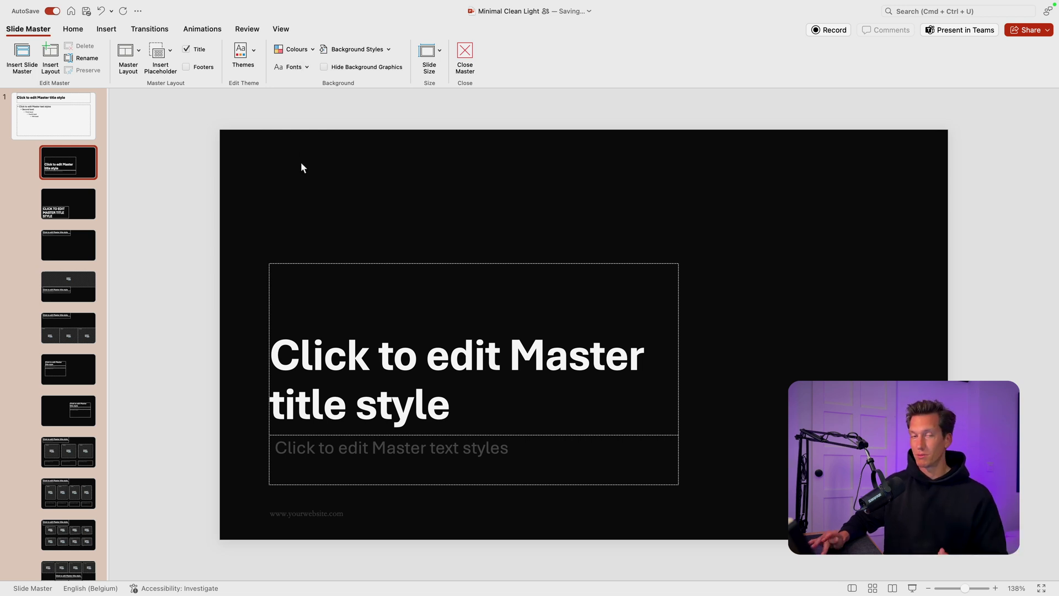
pyautogui.click(307, 53)
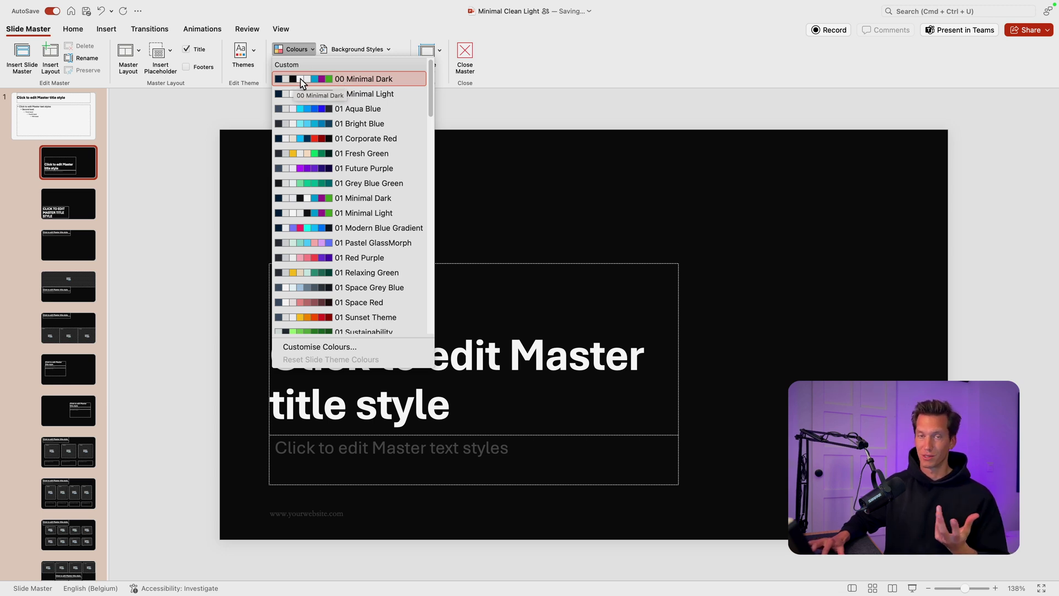
pyautogui.click(298, 50)
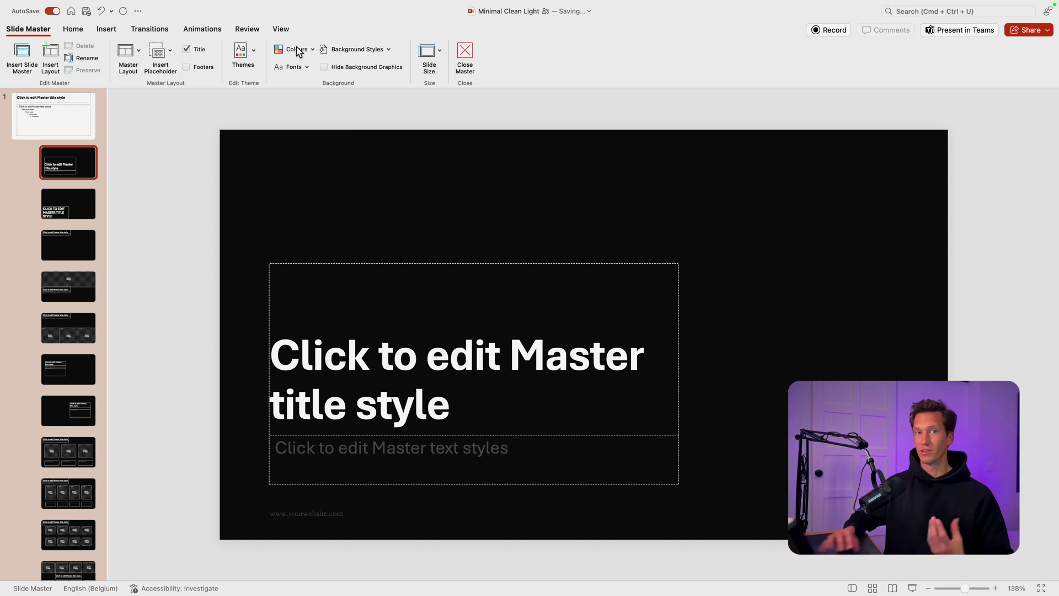